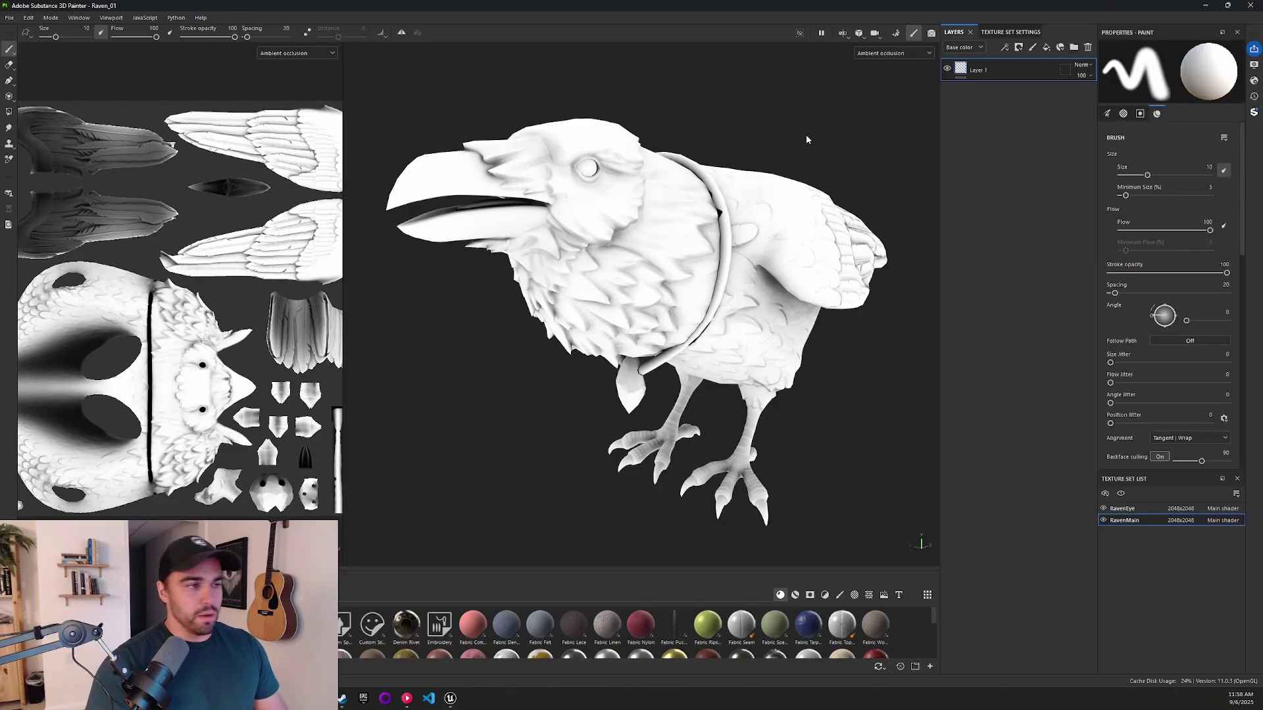
Step: Zoom in on the raven's necklace and orbit to a more side-on view
mouse_move(807, 134)
left_mouse_down("alt")
mouse_move(769, 136)
mouse_move(776, 166)
mouse_move(781, 136)
mouse_move(717, 182)
left_mouse_up("alt")
scroll(710, 201, "up", 3)
scroll(664, 212, "up", 2)
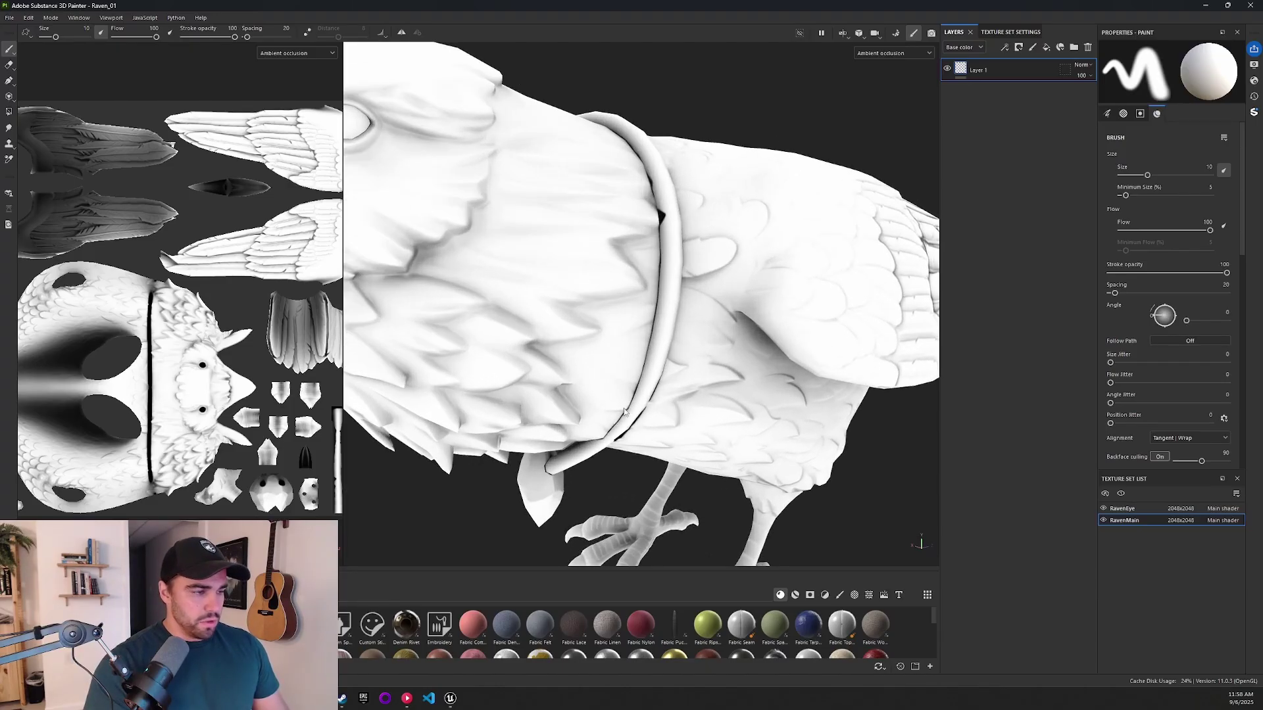
scroll(639, 232, "down", 2)
scroll(649, 211, "down", 1)
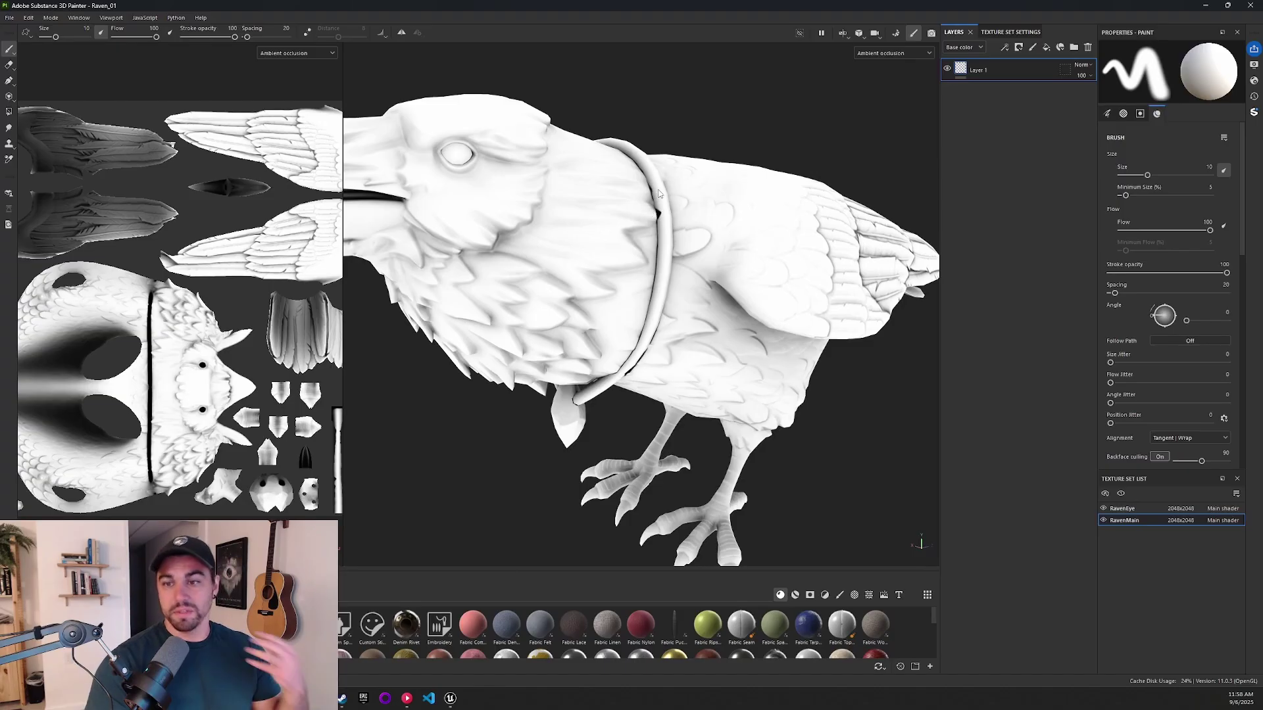
scroll(677, 220, "up", 1)
scroll(661, 211, "up", 1)
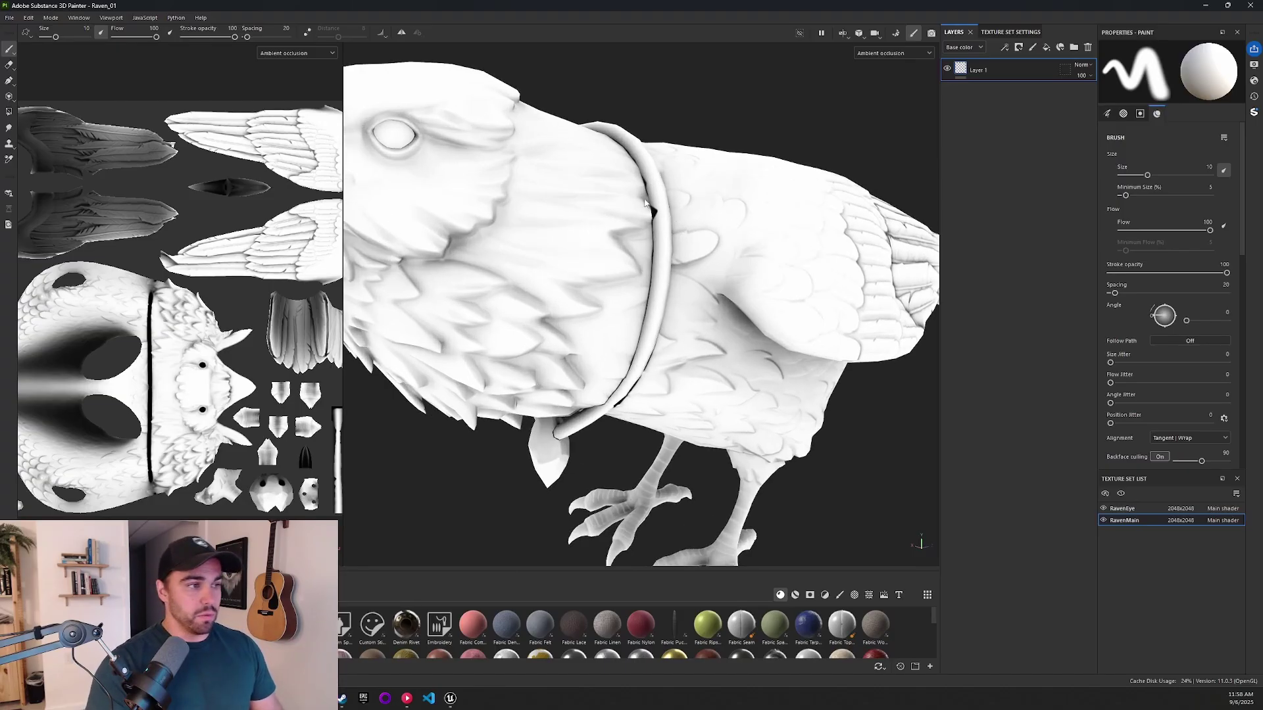
scroll(685, 237, "down", 2)
scroll(682, 241, "up", 1)
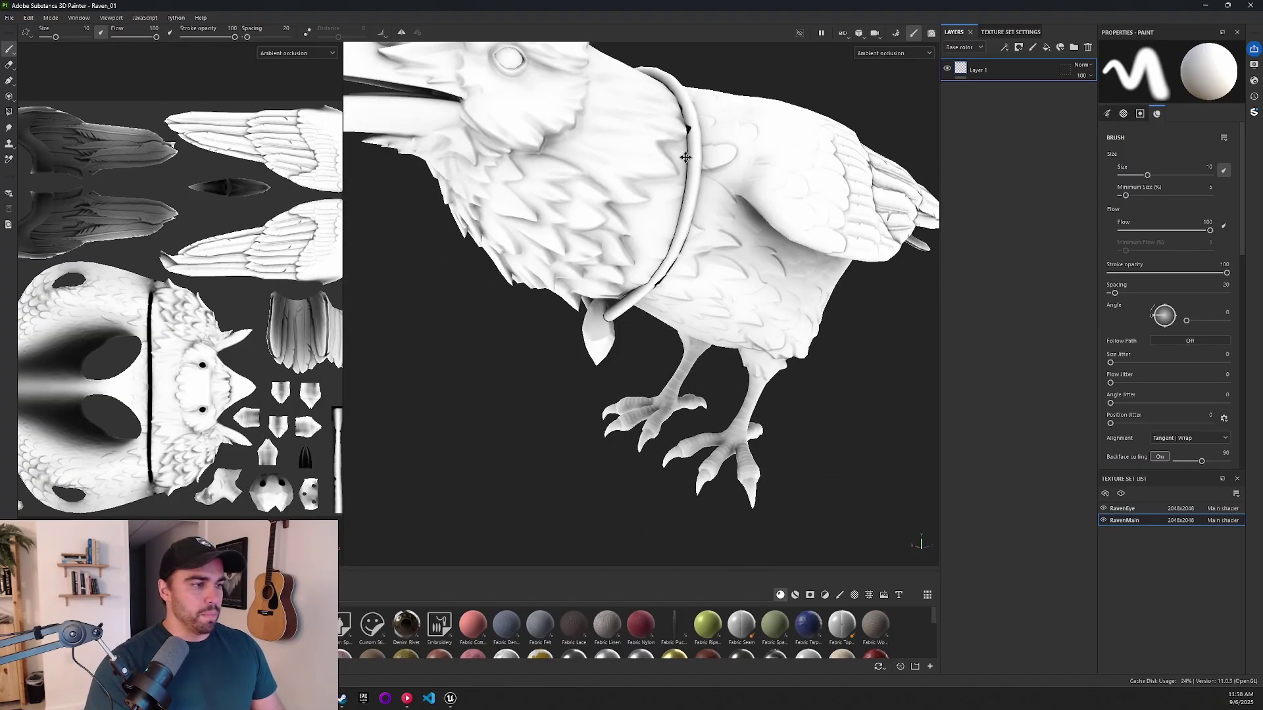
scroll(680, 212, "up", 1)
left_click_drag(679, 210, 840, 173, "alt")
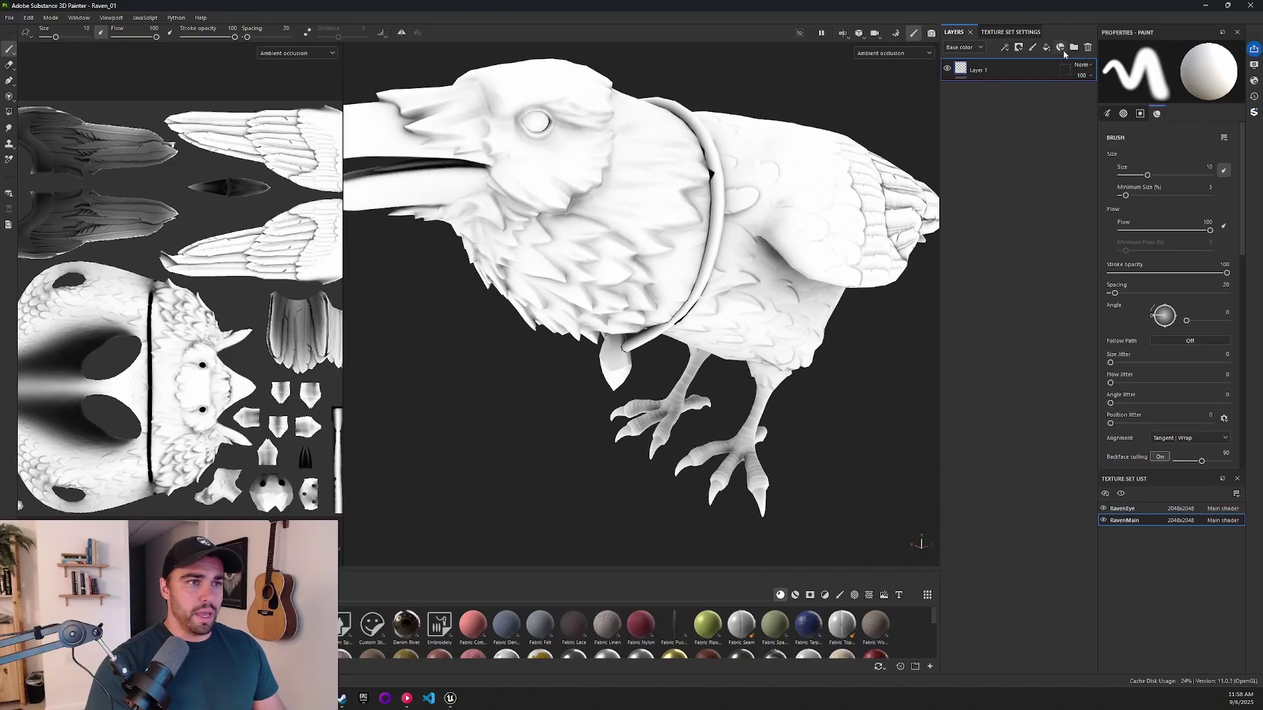
Step: Add an Ambient occlusion channel to the RavenMain texture set and return to Layers
left_click(1019, 32)
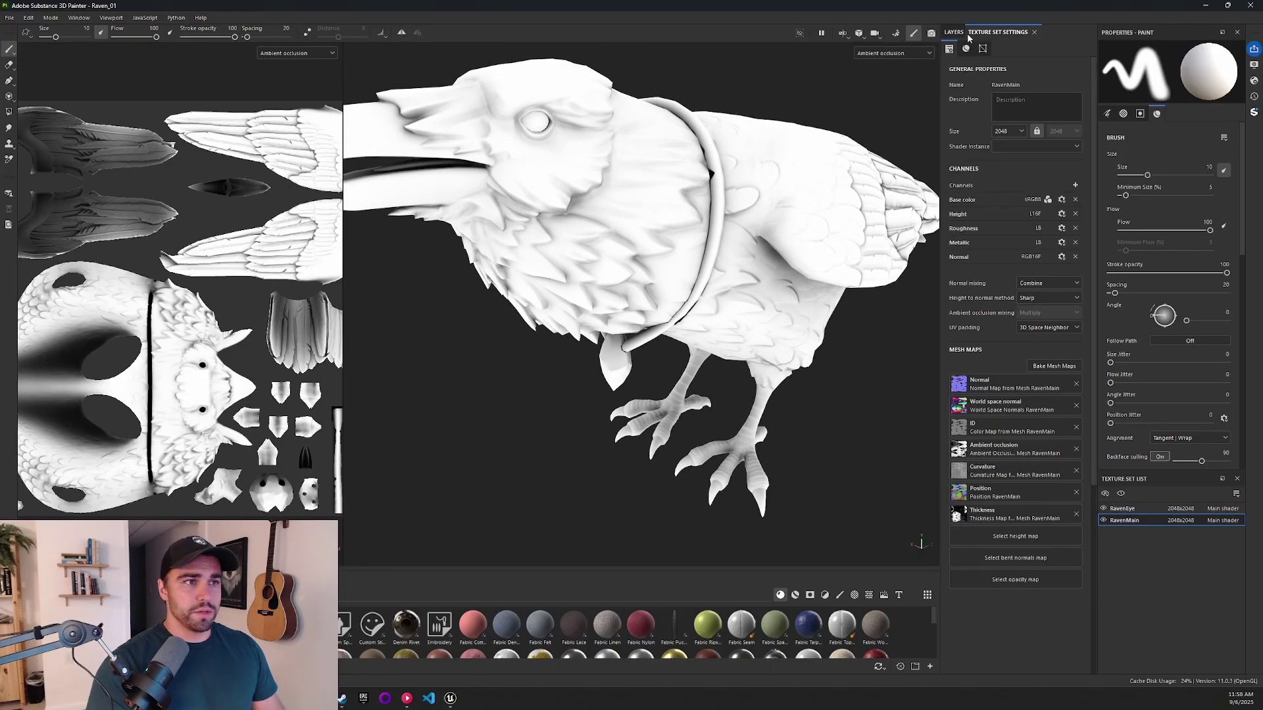
left_click(1075, 185)
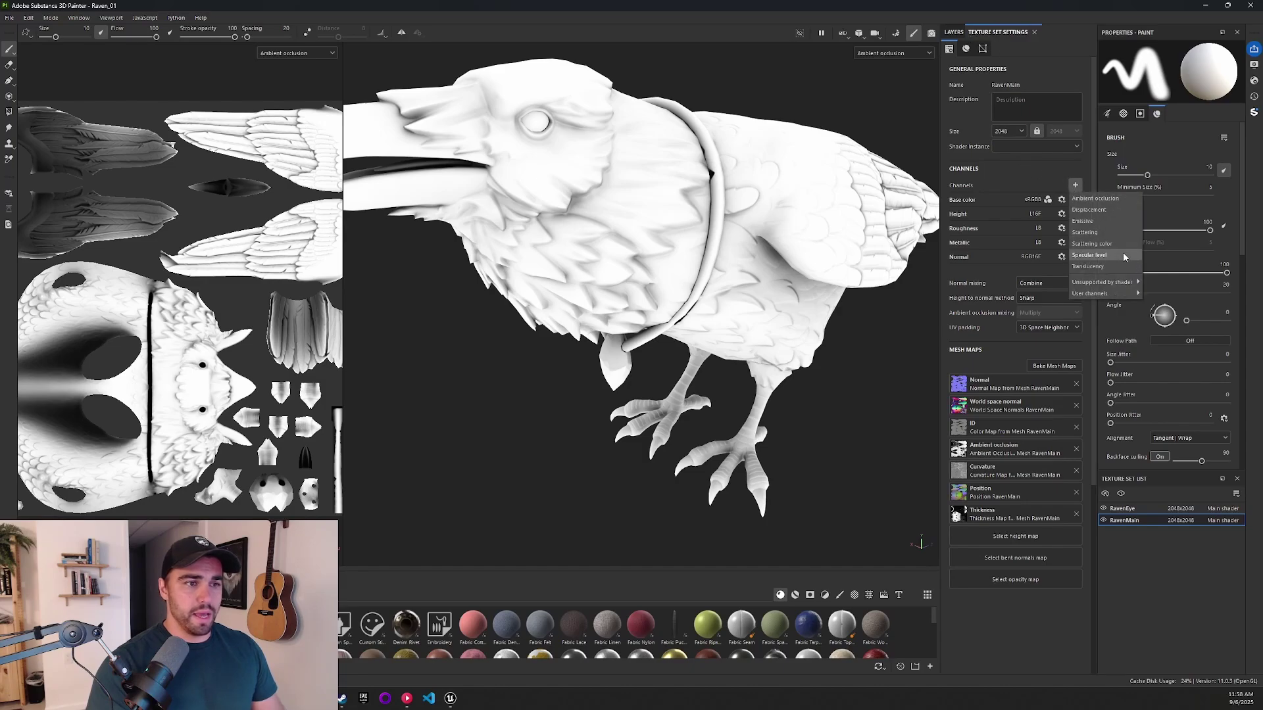
left_click(1104, 200)
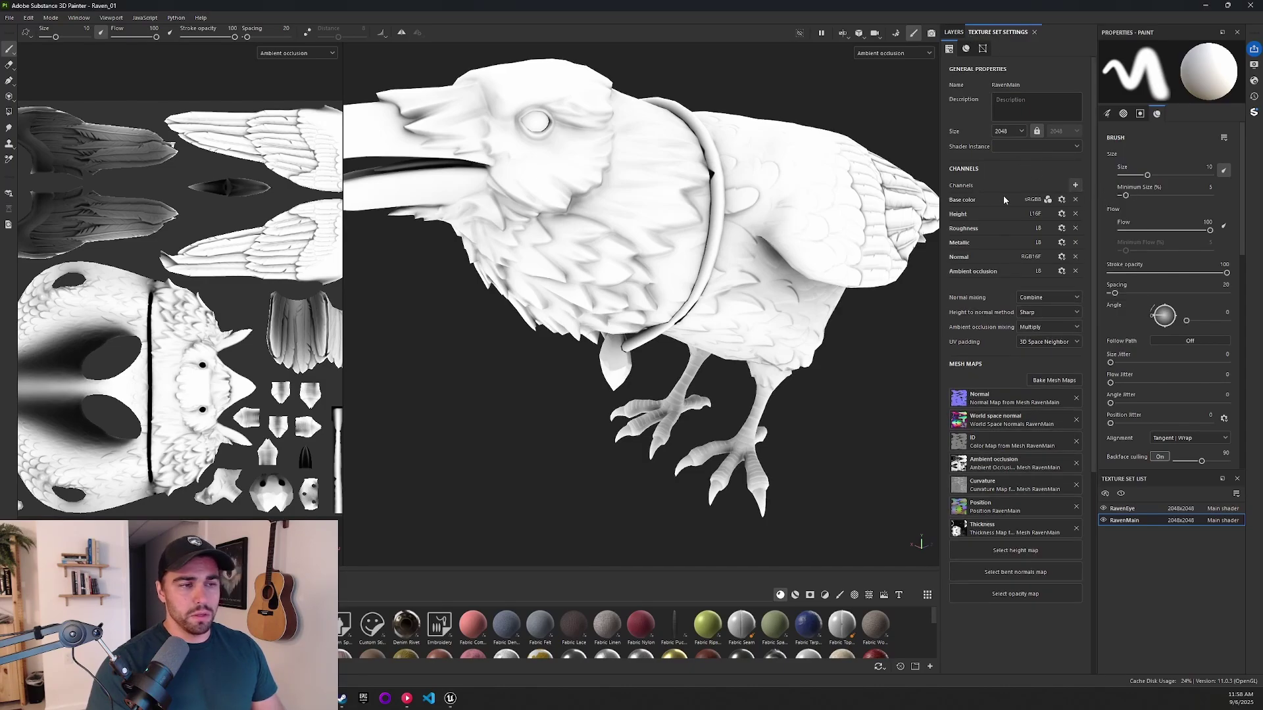
left_click(954, 33)
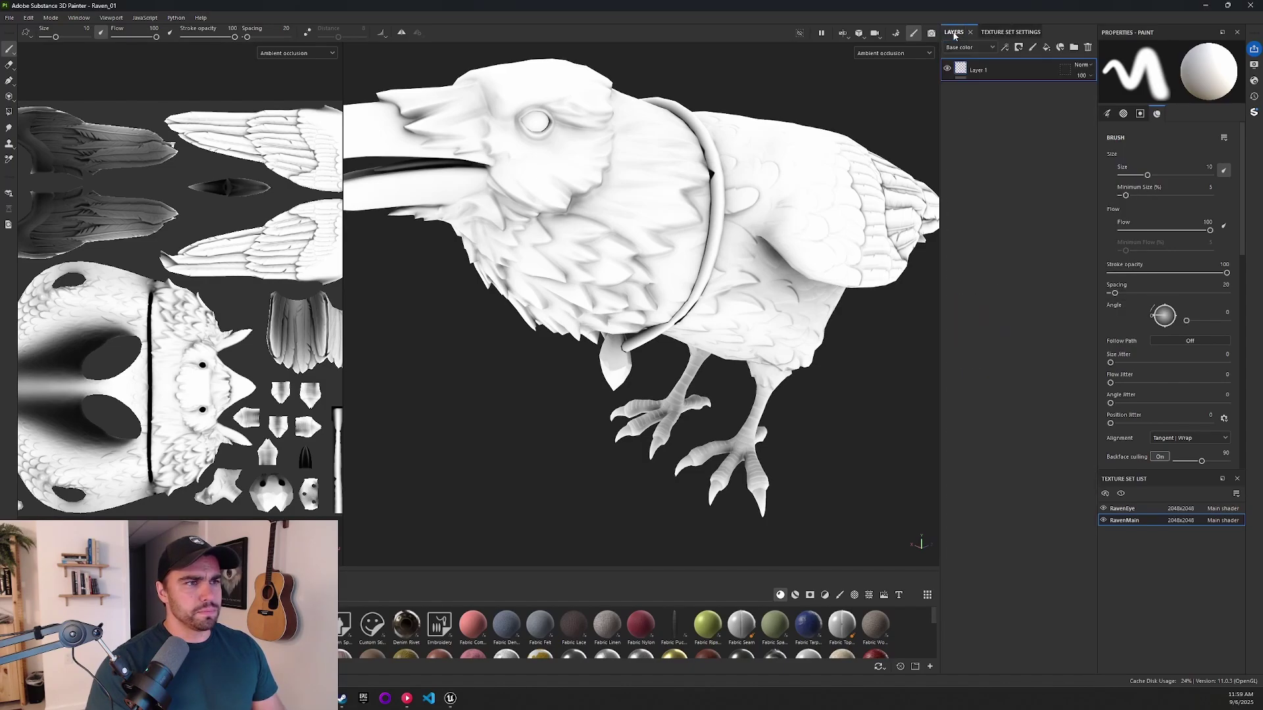
scroll(774, 213, "down", 3)
Step: Preview the viewport as a single channel, then the baked AO mesh map, then base color
left_click(905, 52)
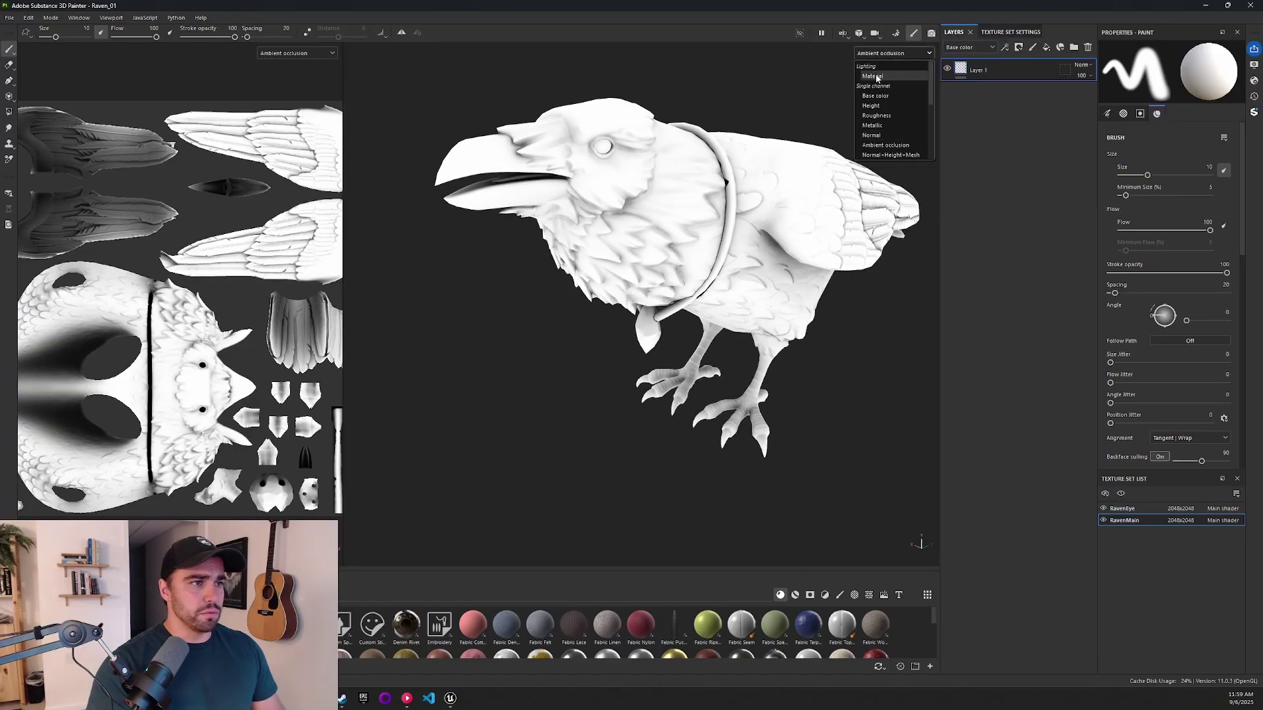
left_click(886, 149)
left_click_drag(844, 143, 687, 193, "alt")
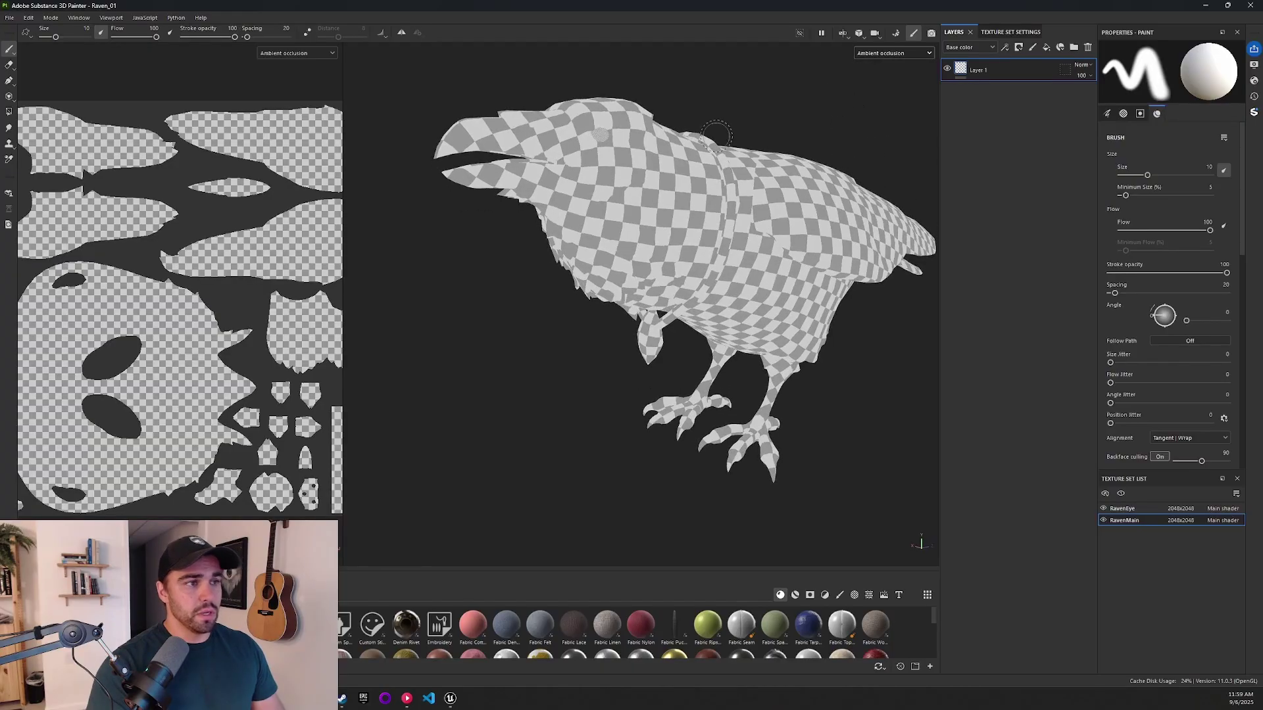
left_click(893, 52)
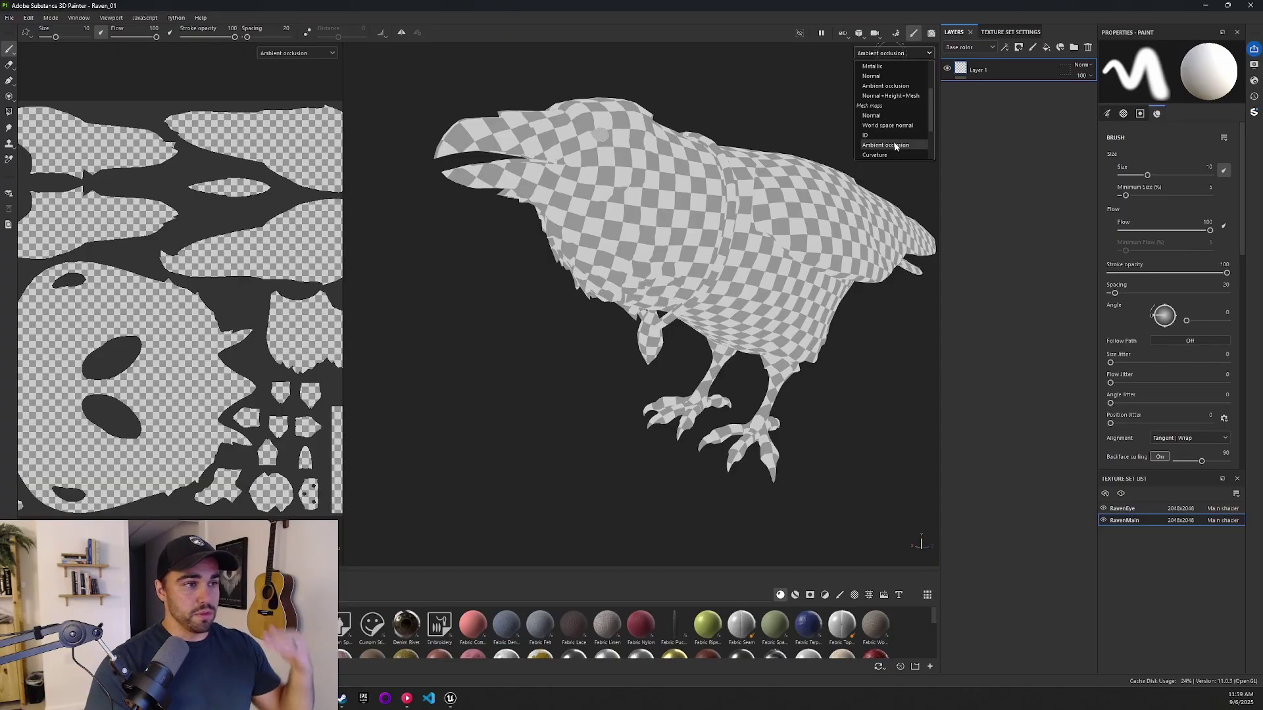
left_click(895, 146)
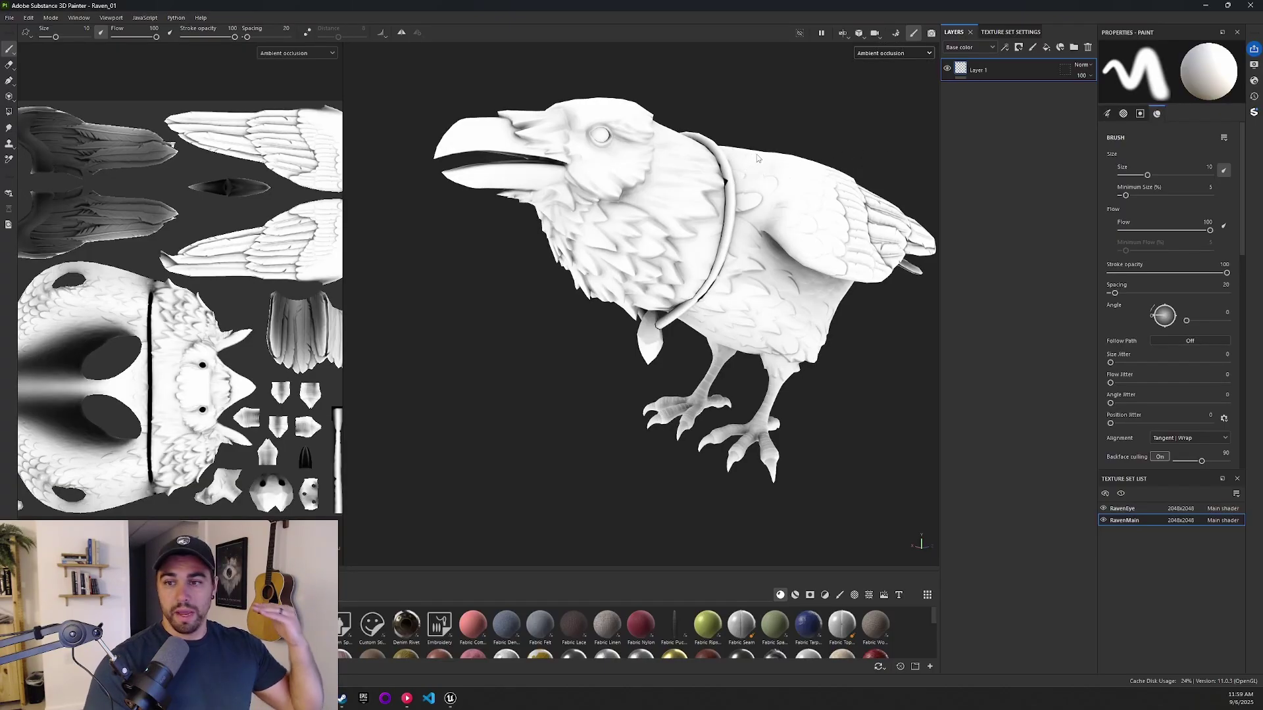
left_click(885, 54)
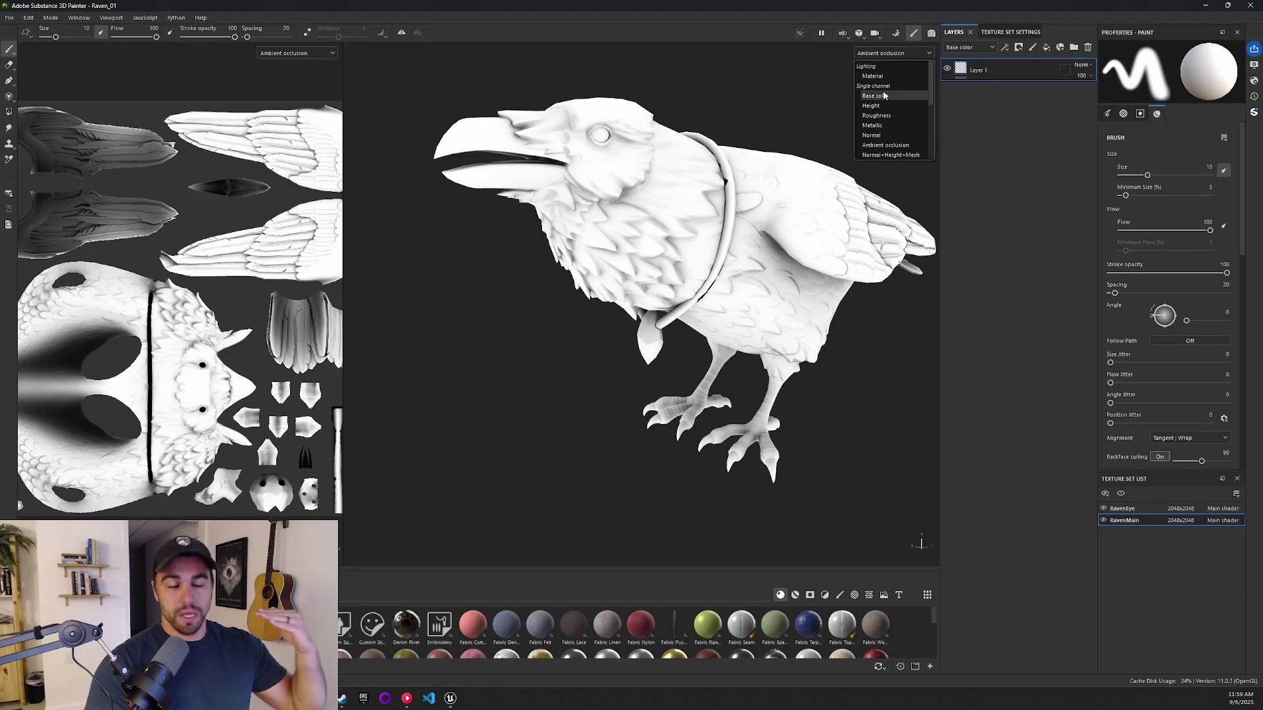
left_click(884, 96)
left_click(885, 55)
left_click(891, 149)
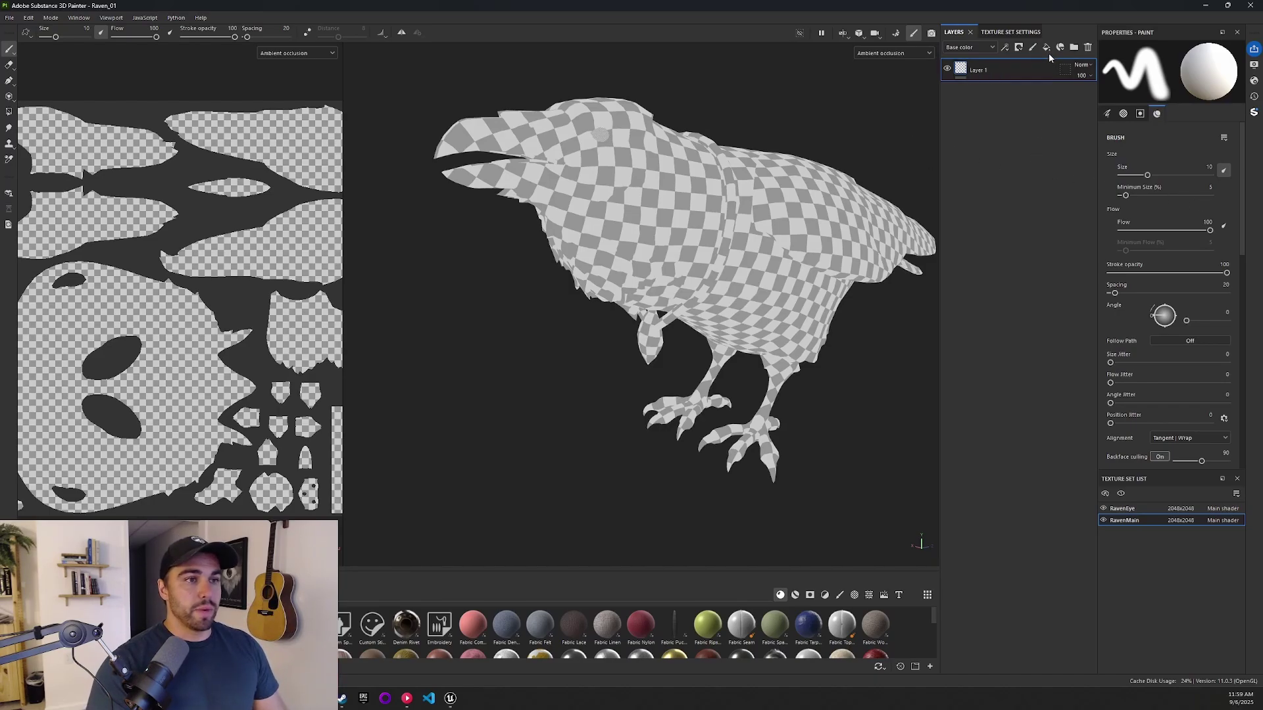
Step: Add a fill layer above Layer 1 that feeds the baked Ambient Occlusion map into its ao channel
left_click(1046, 46)
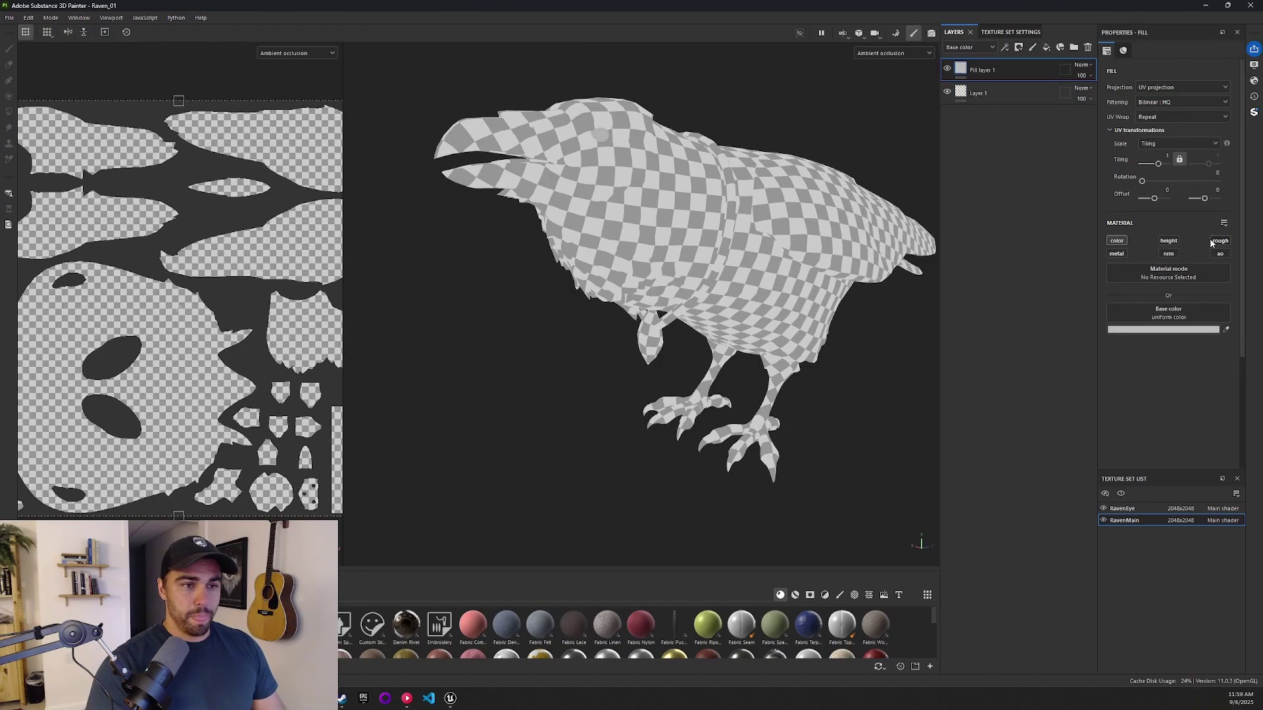
left_click(1220, 253)
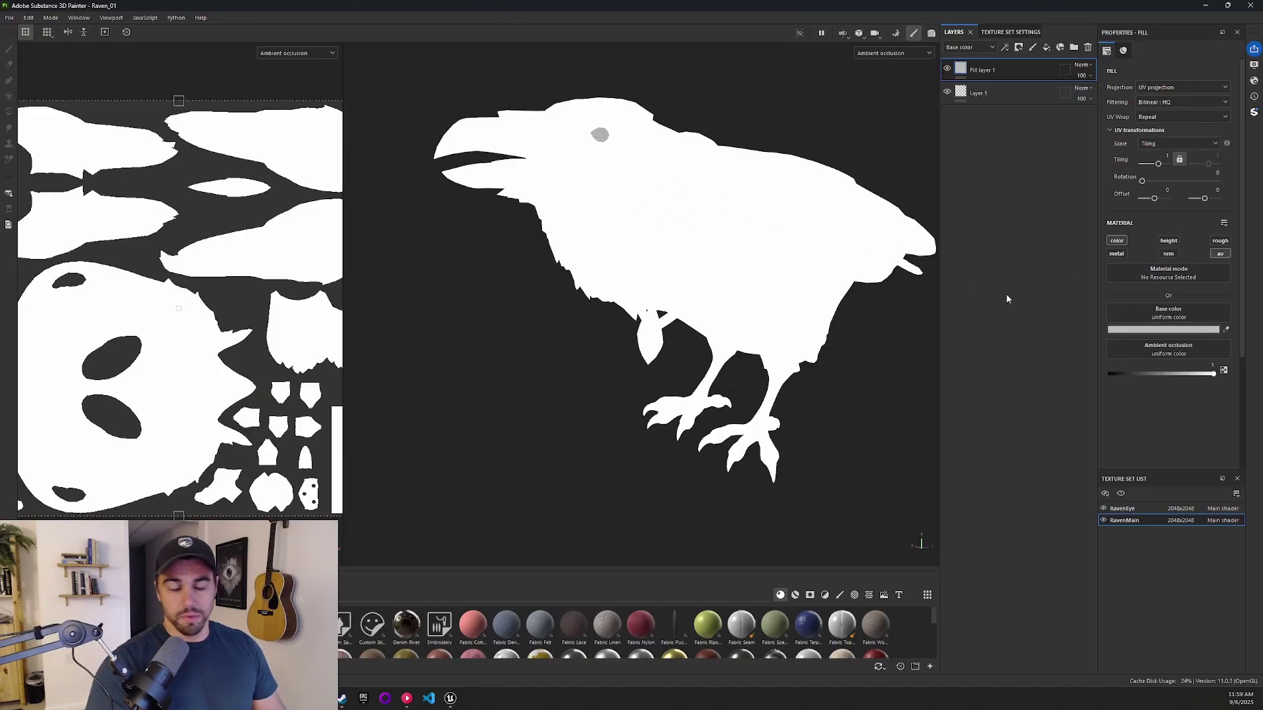
left_click(1173, 352)
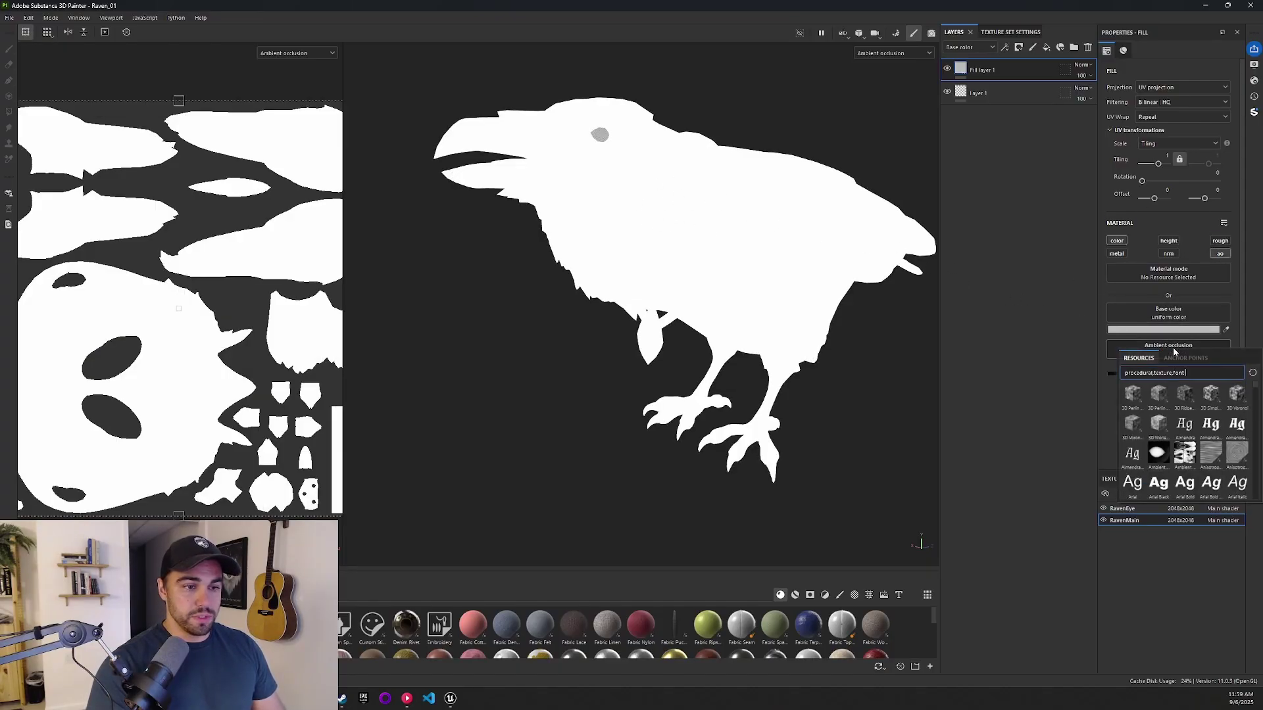
left_click(1187, 448)
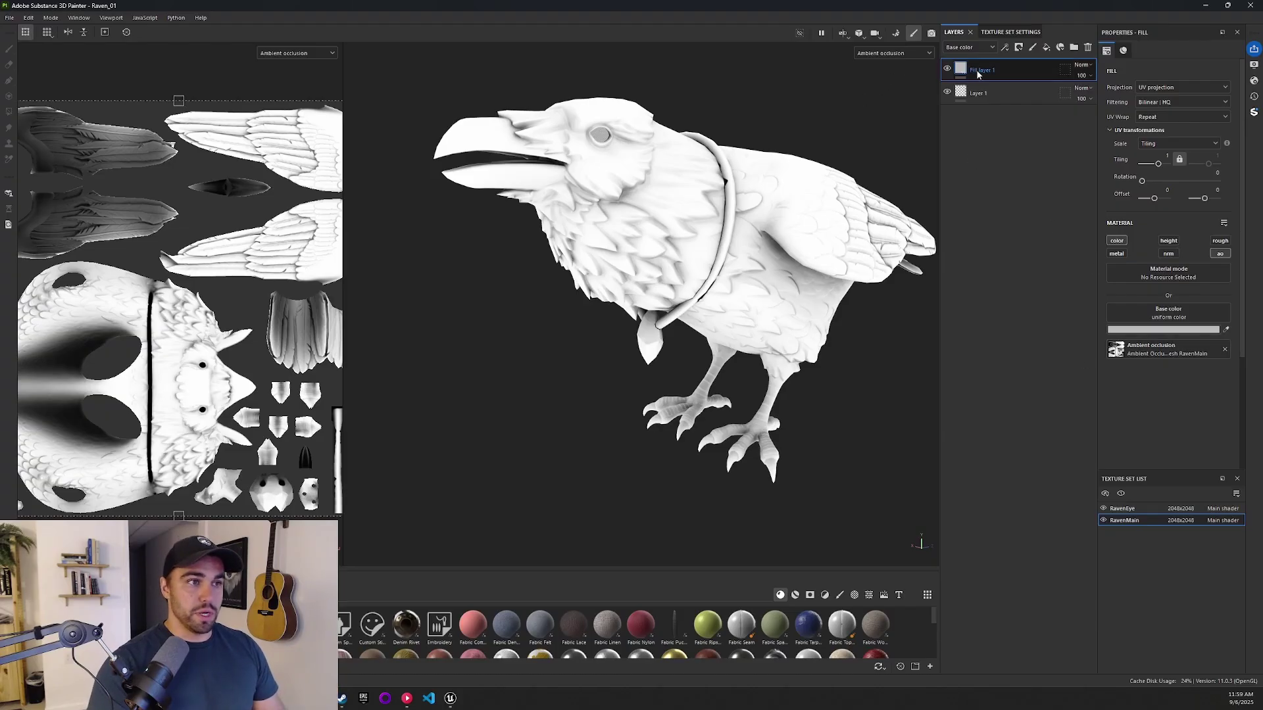
Step: Set the layer stack's channel dropdown to Ambient occlusion
left_click(961, 47)
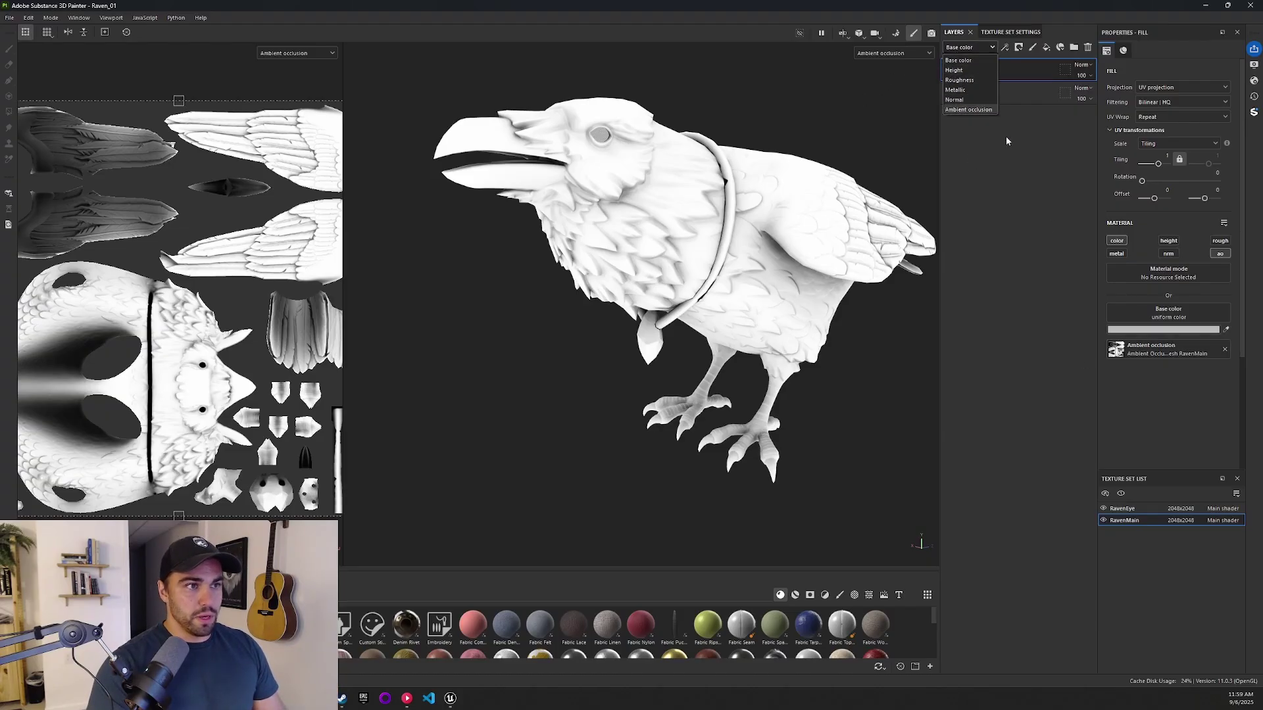
left_click(1007, 141)
left_click(962, 47)
left_click(969, 109)
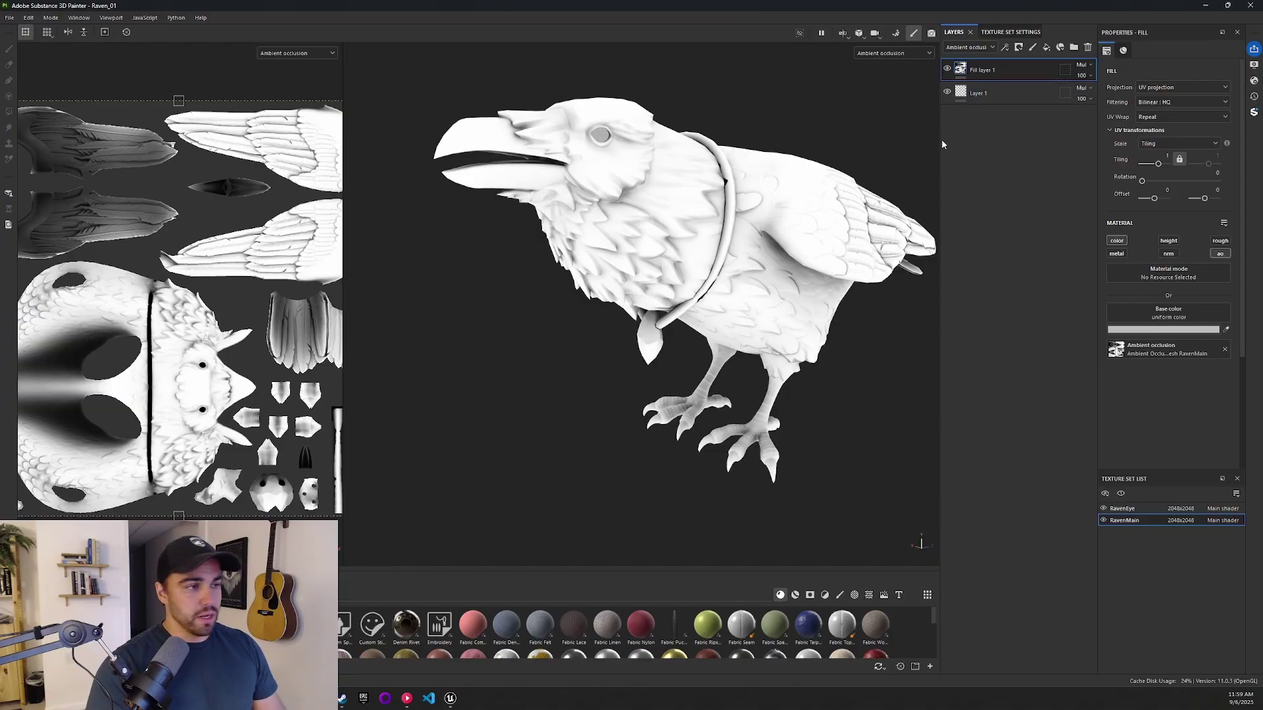
Step: Name the fill AO Base and duplicate it, with the copy on Normal blending
double_click(987, 69)
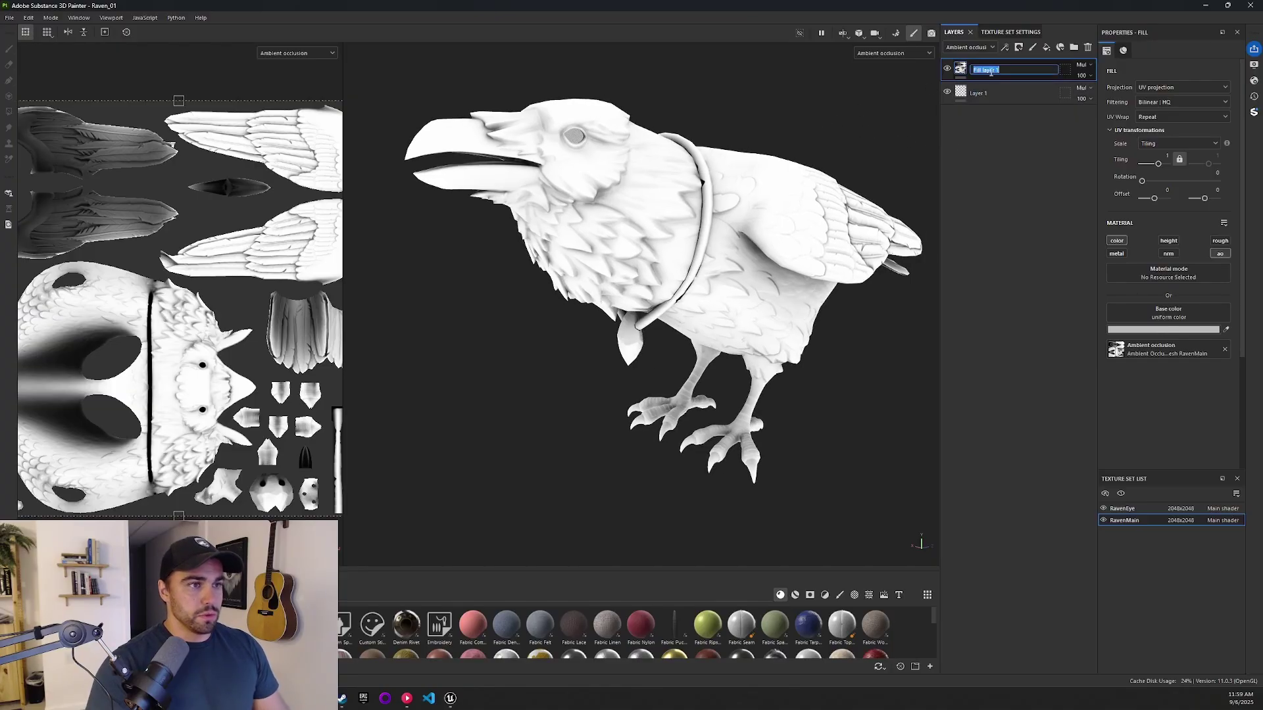
type("AO Base")
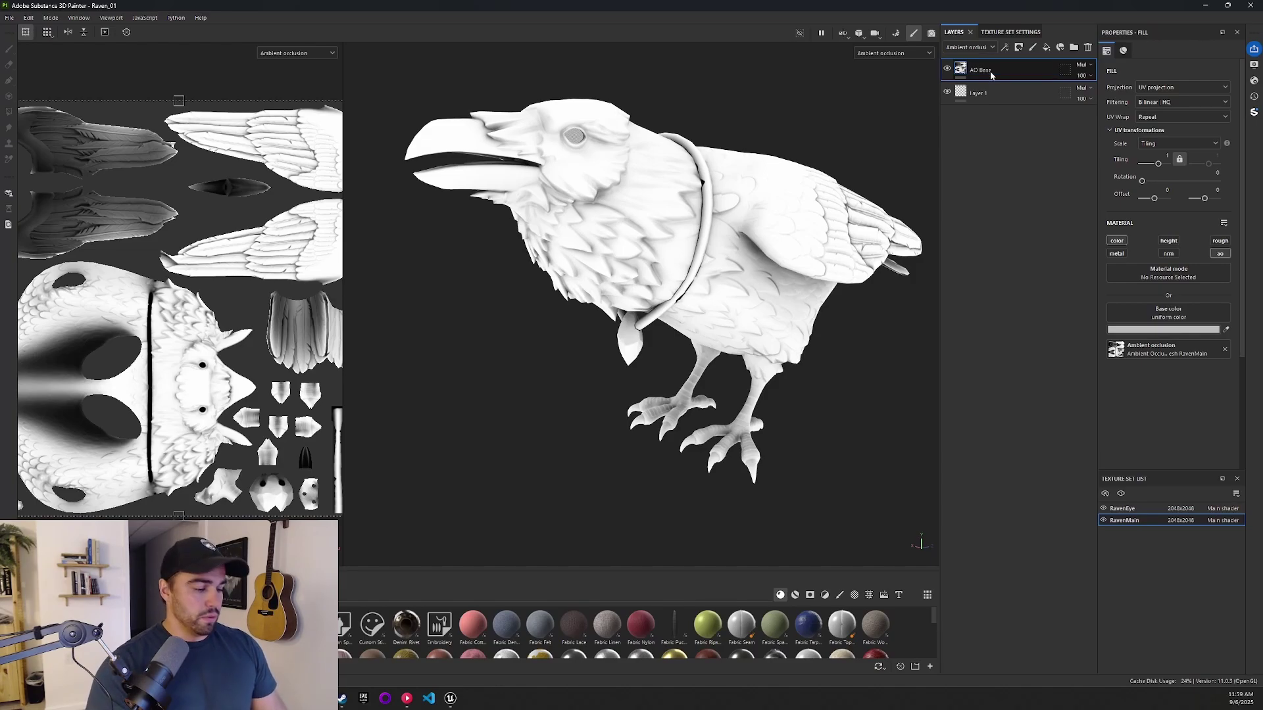
key("ctrl+d")
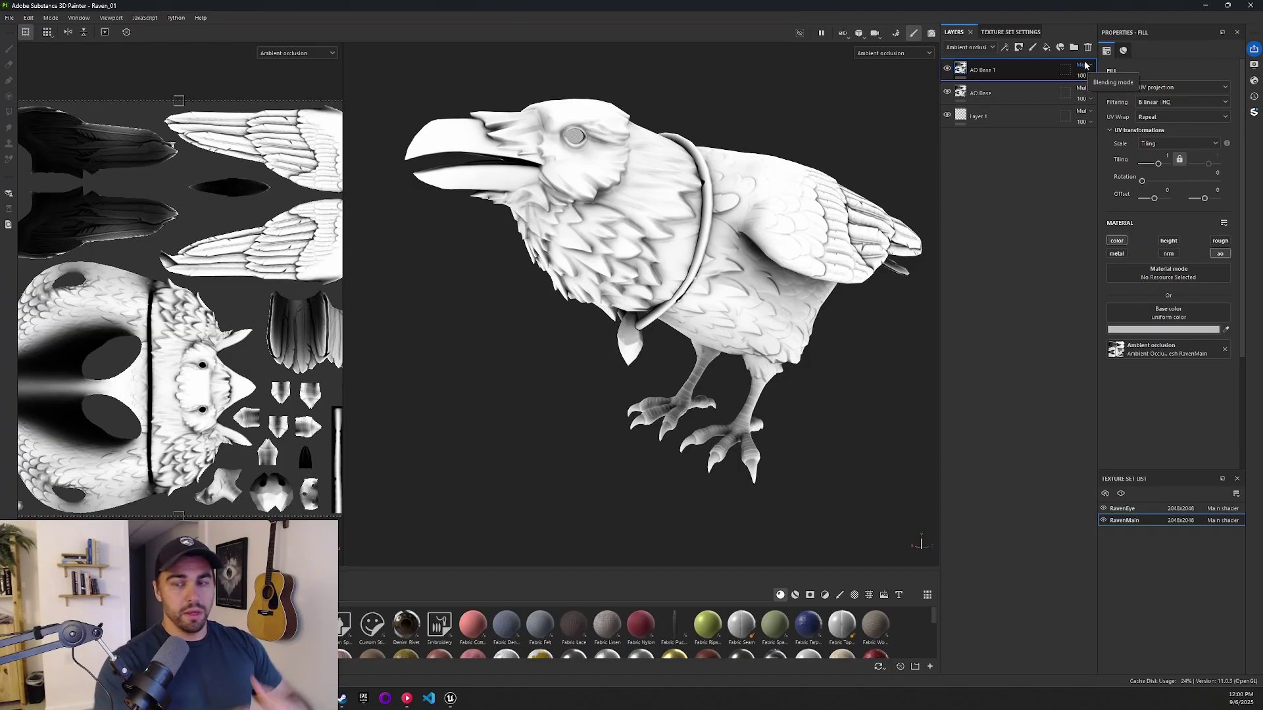
left_click(1090, 68)
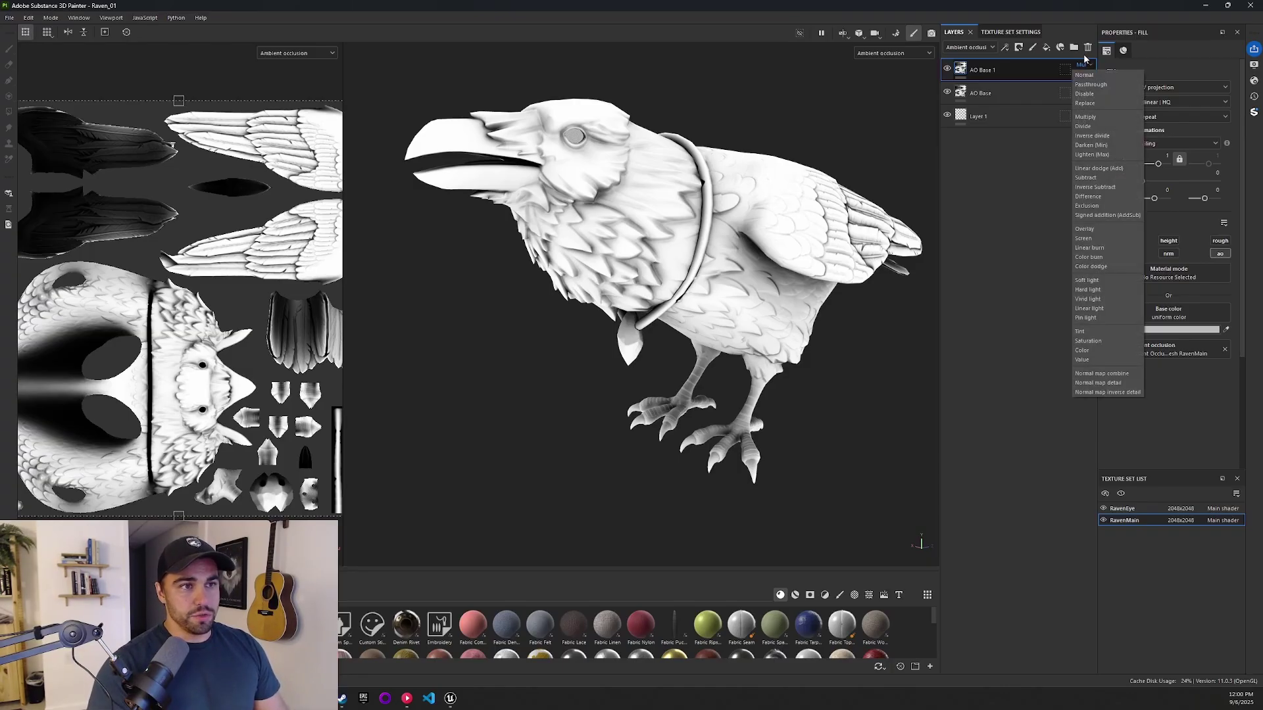
left_click(1095, 76)
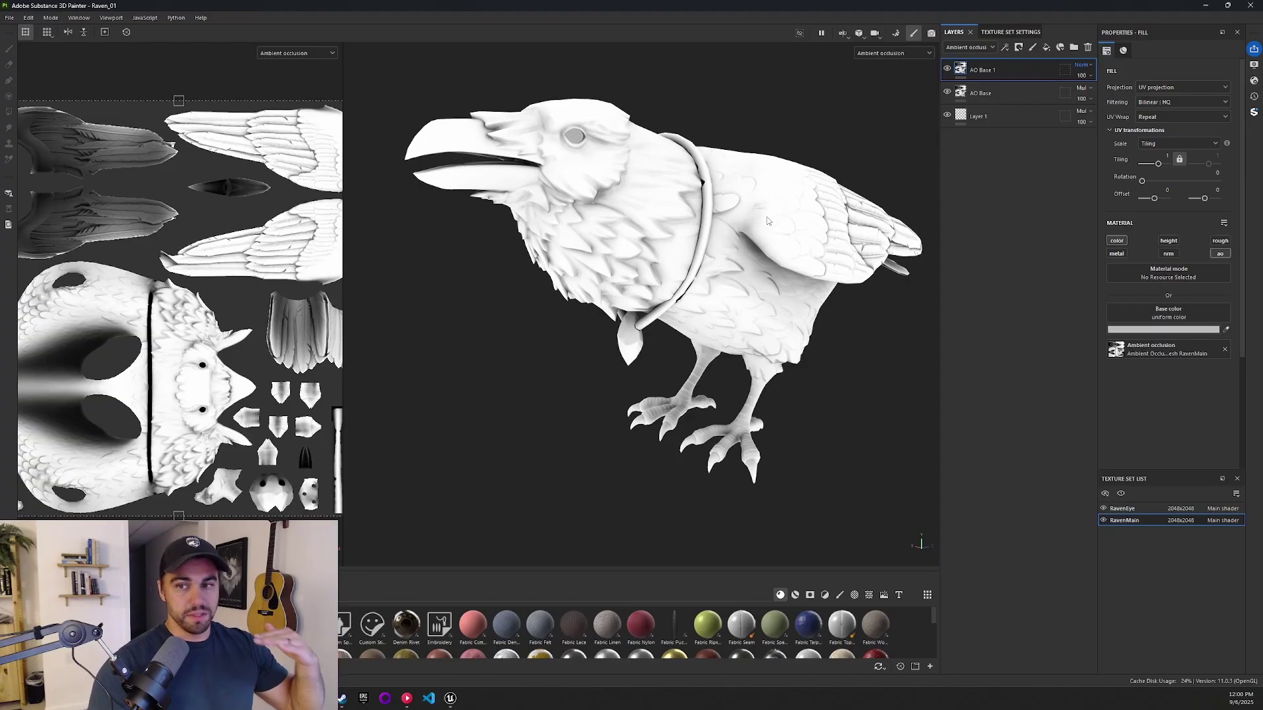
Step: Rename the duplicate layer to AO Blur
double_click(983, 69)
left_click_drag(996, 70, 1083, 88)
type("AO Blur")
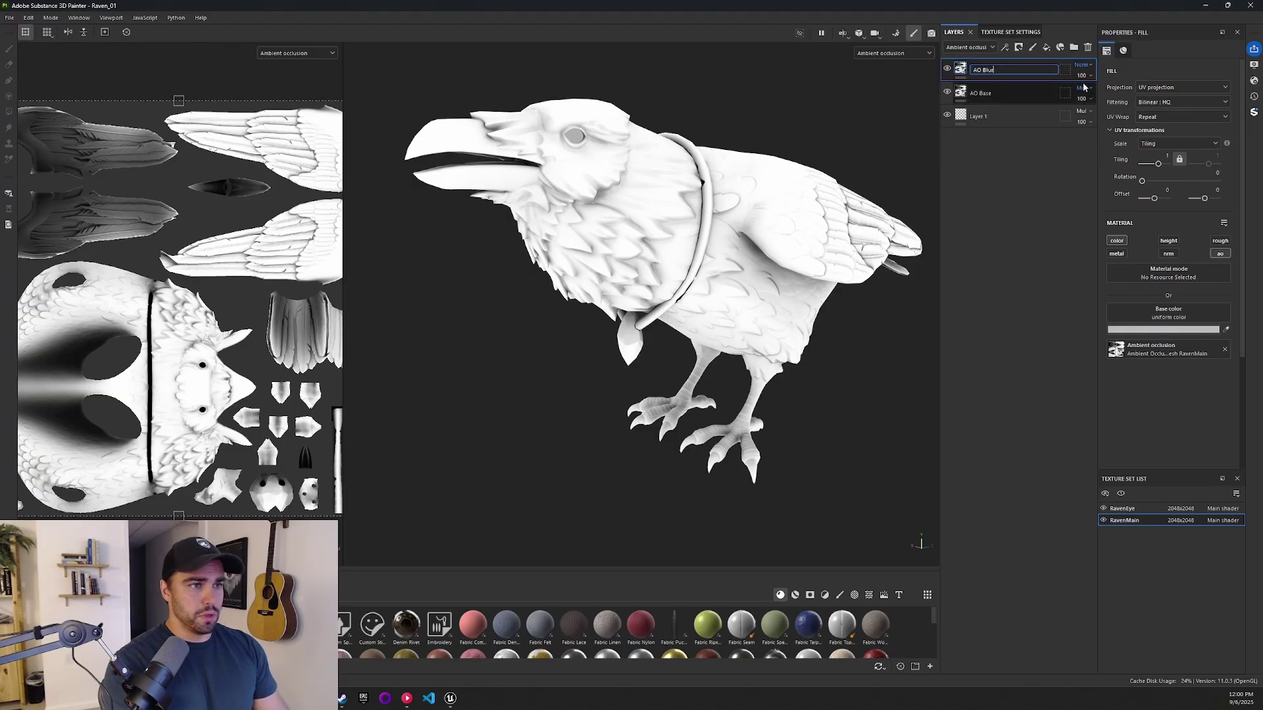
key("Return")
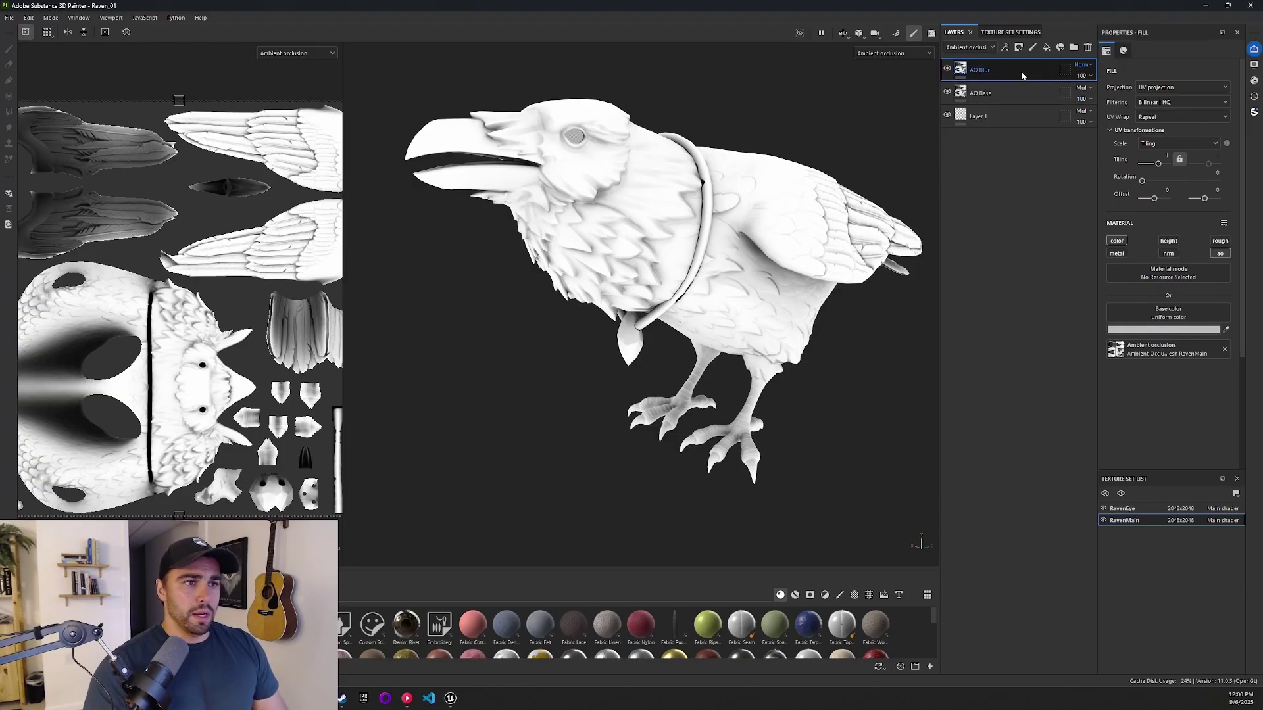
Step: Add a Blur filter with intensity 2 to AO Blur, then reselect the layer
right_click(1023, 79)
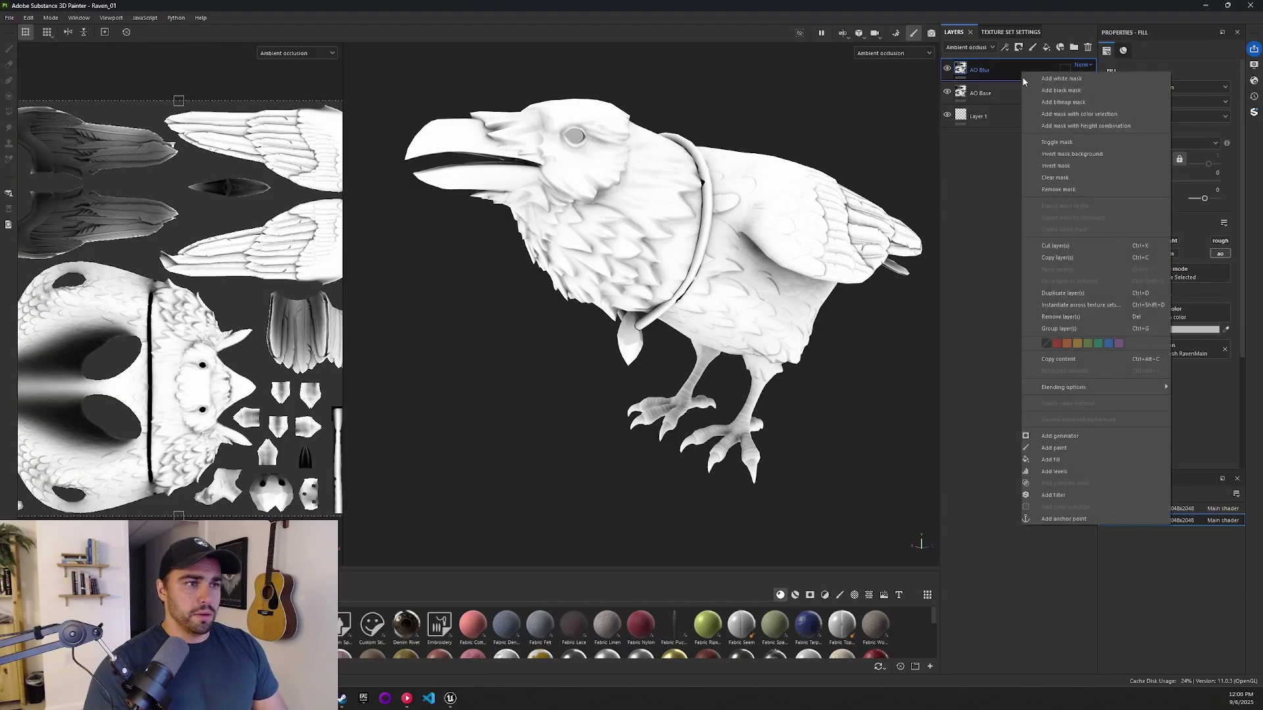
left_click(1053, 494)
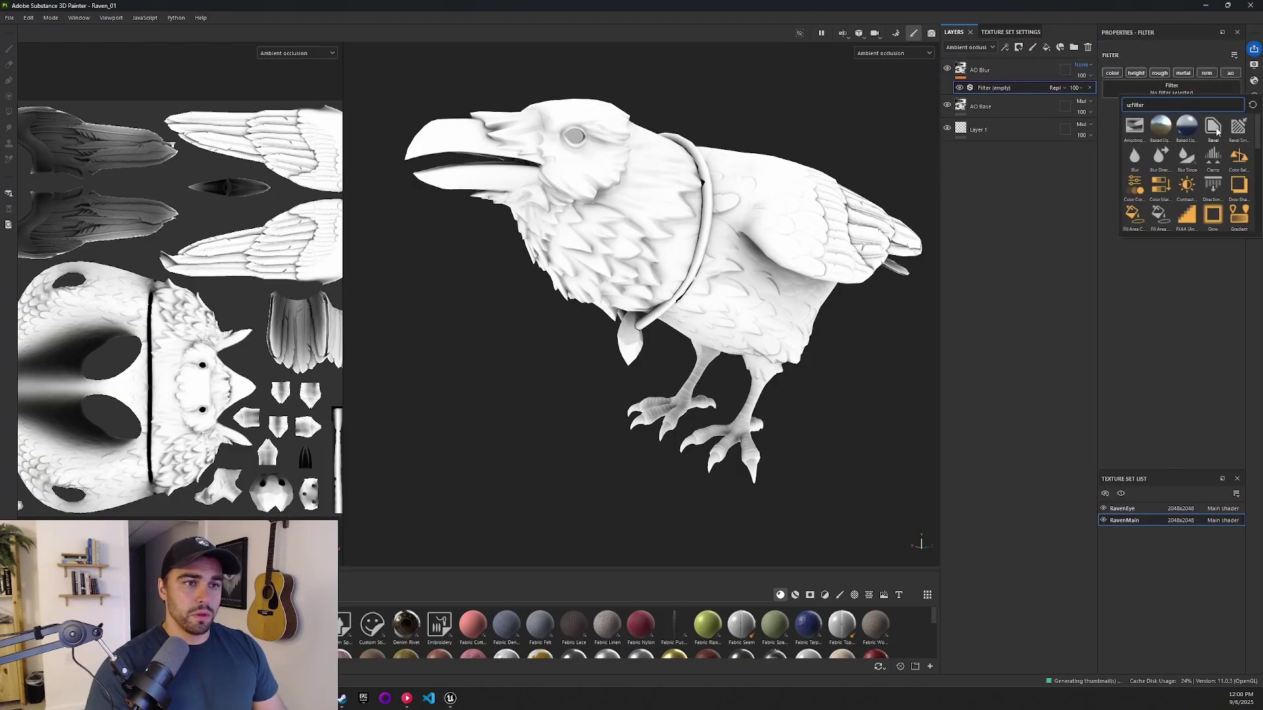
type("bl")
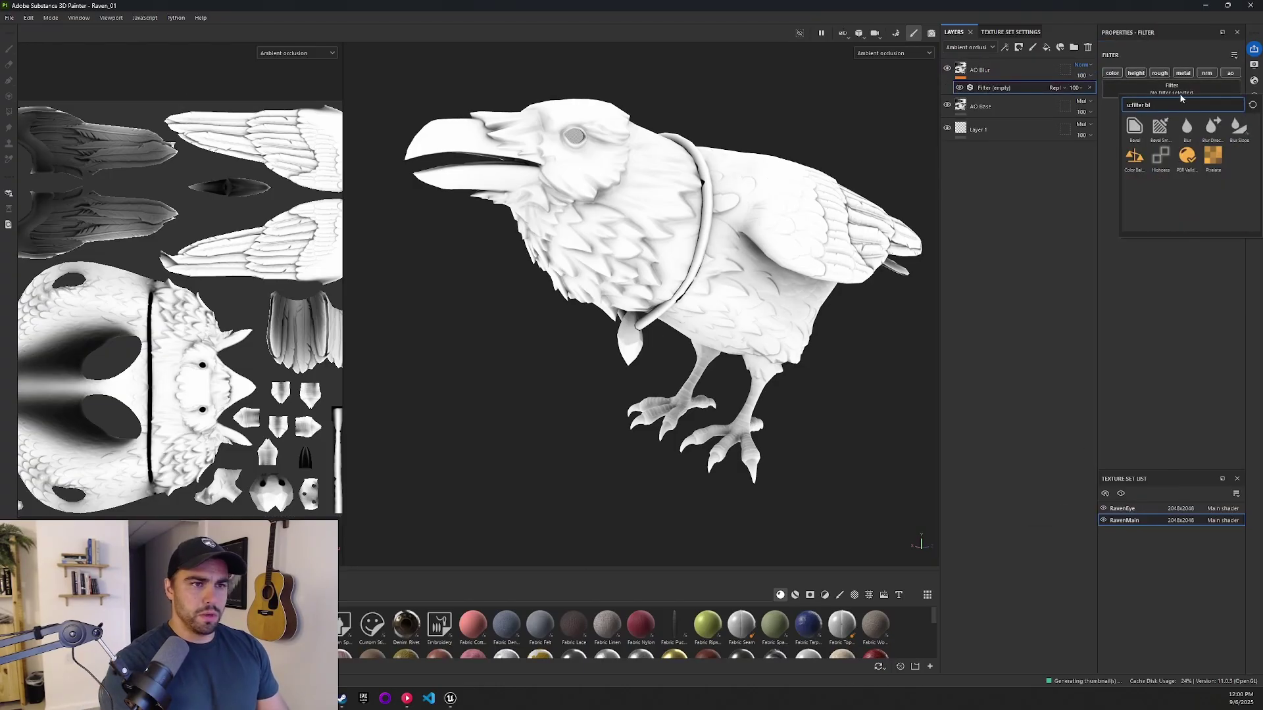
left_click(1189, 126)
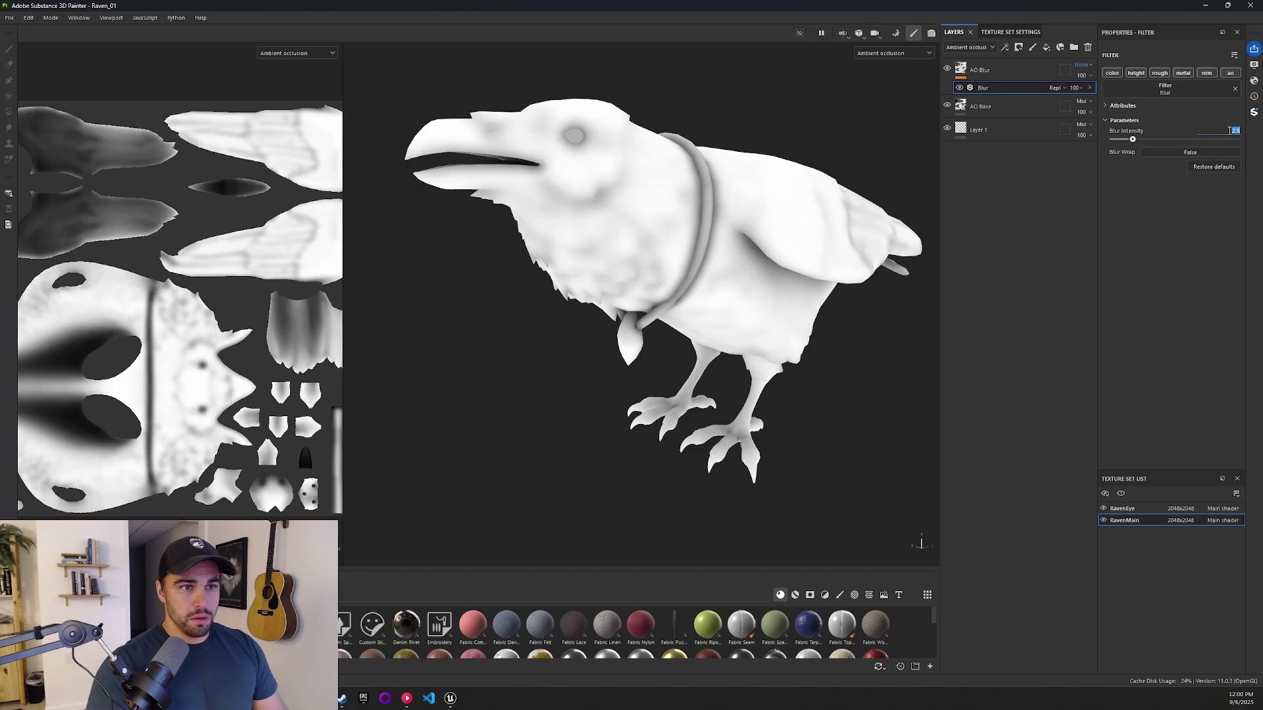
type("2")
key("Return")
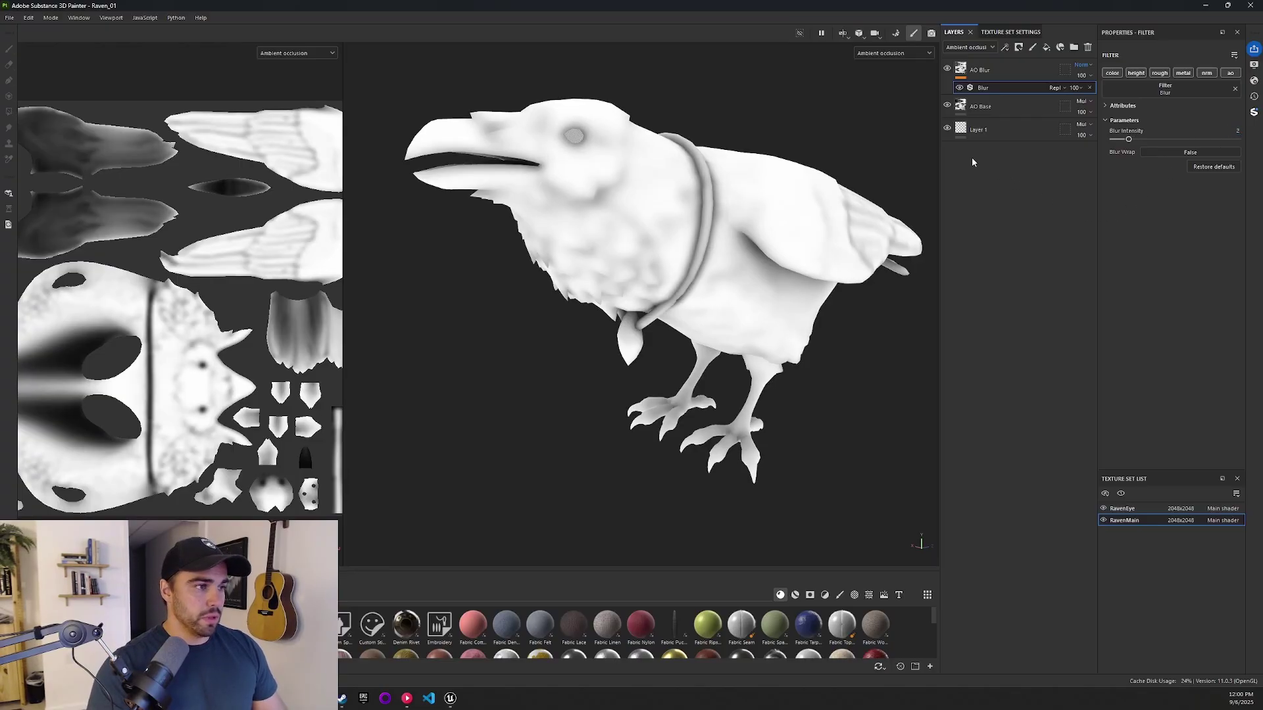
left_click(978, 72)
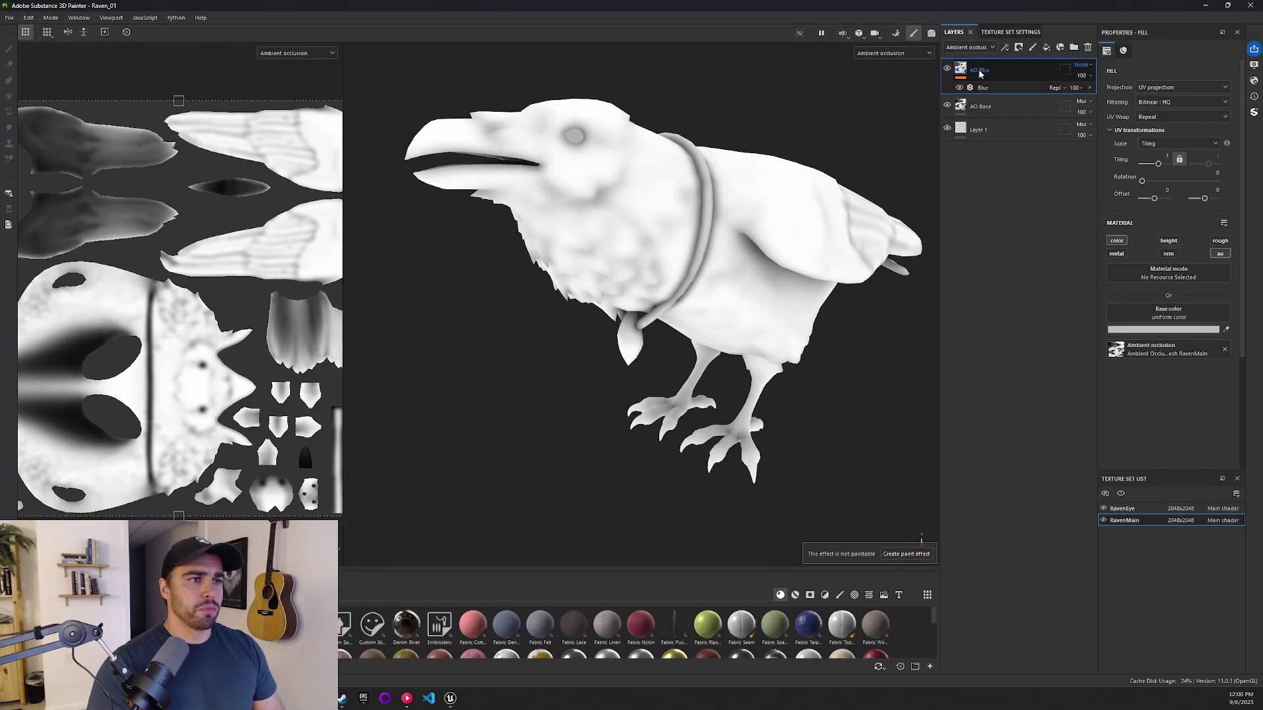
Step: Give AO Blur a black mask with a paint effect, and add Layer 2 on top
right_click(960, 72)
left_click(997, 85)
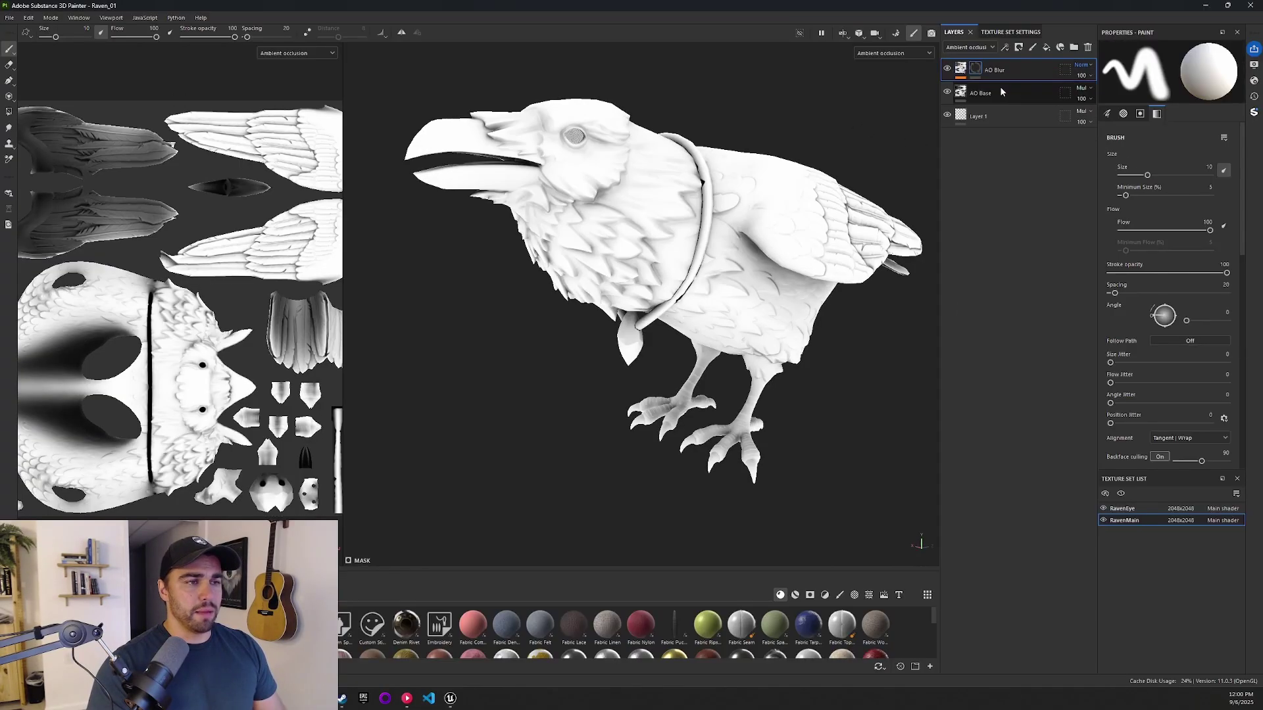
left_click_drag(859, 113, 834, 118, "alt")
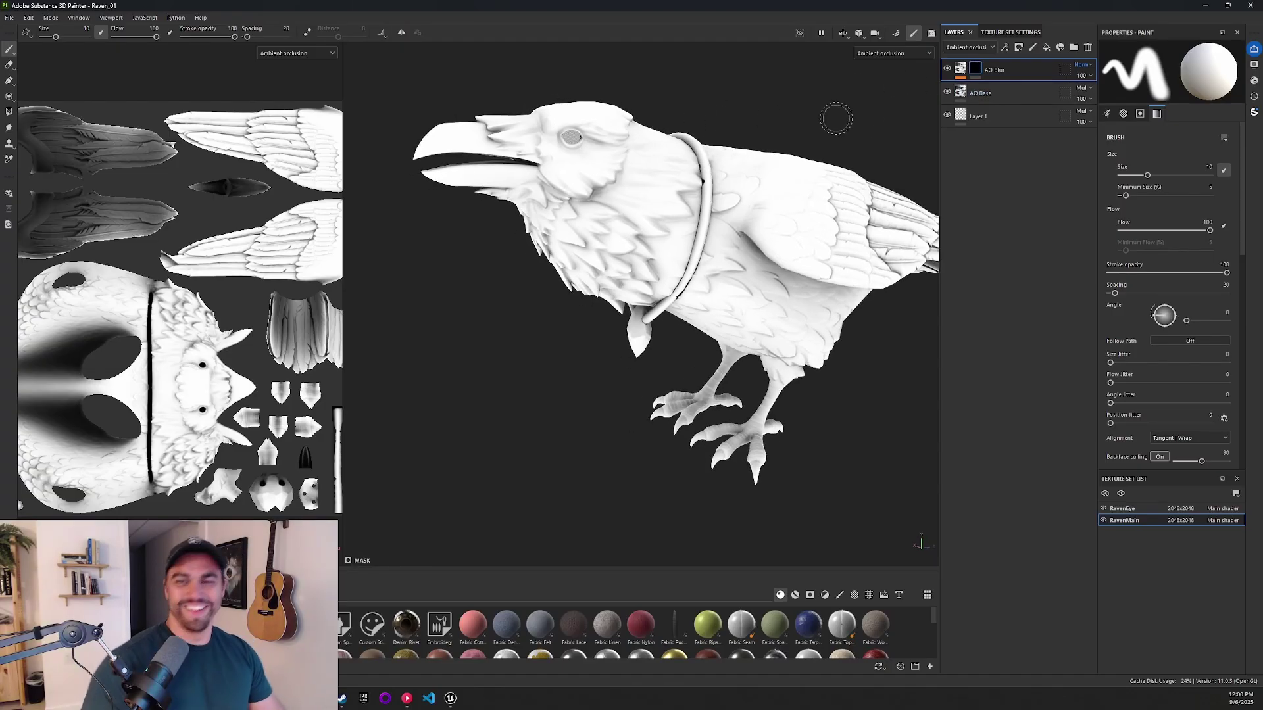
left_click_drag(752, 115, 750, 129, "alt")
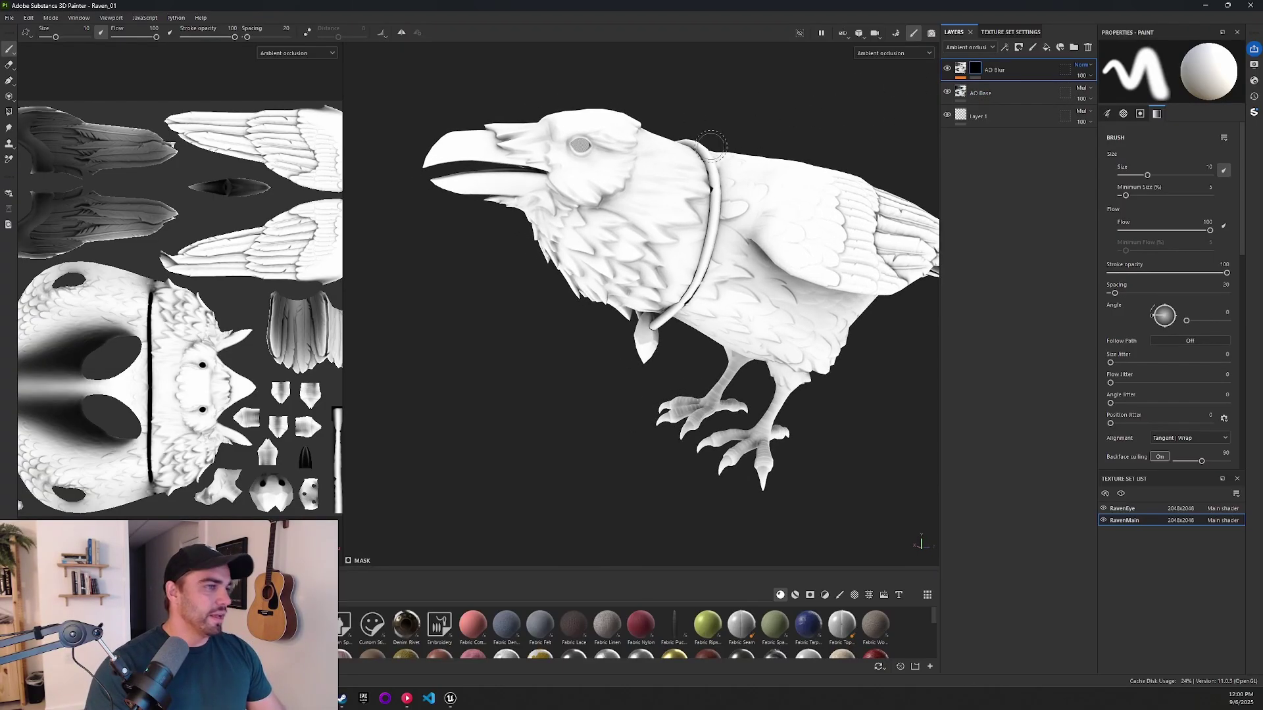
right_click(977, 69)
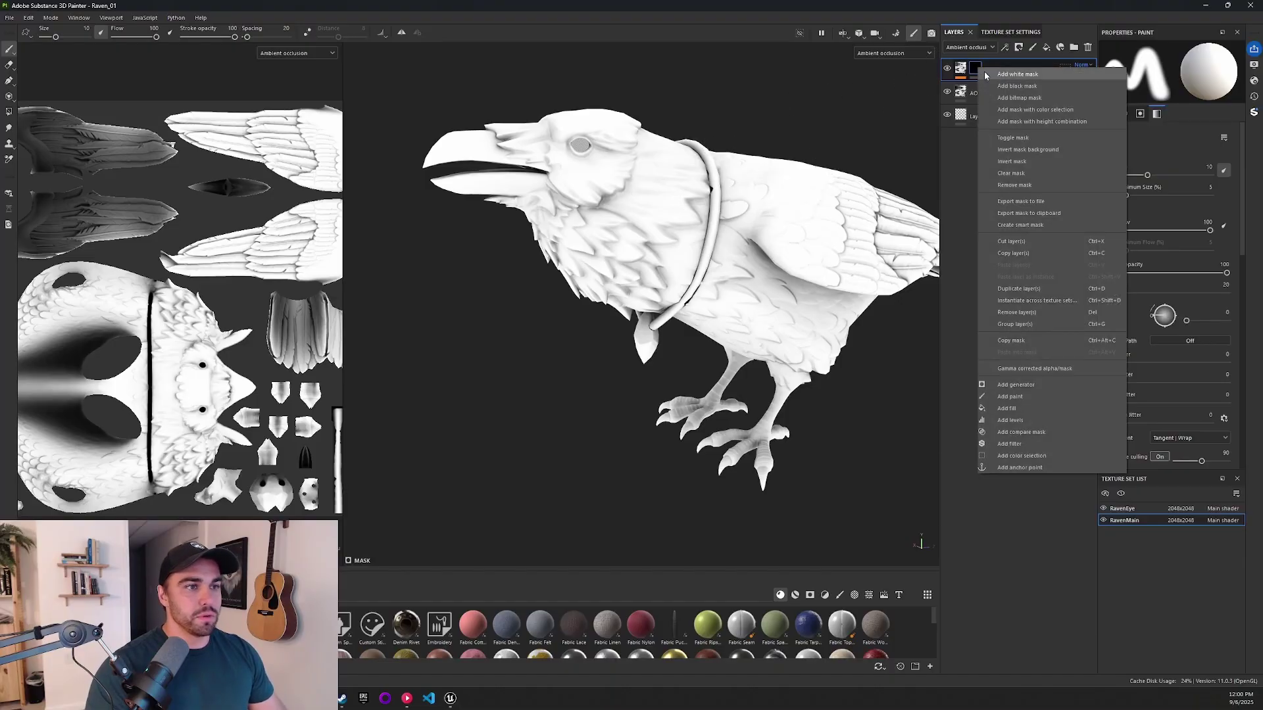
left_click(1019, 398)
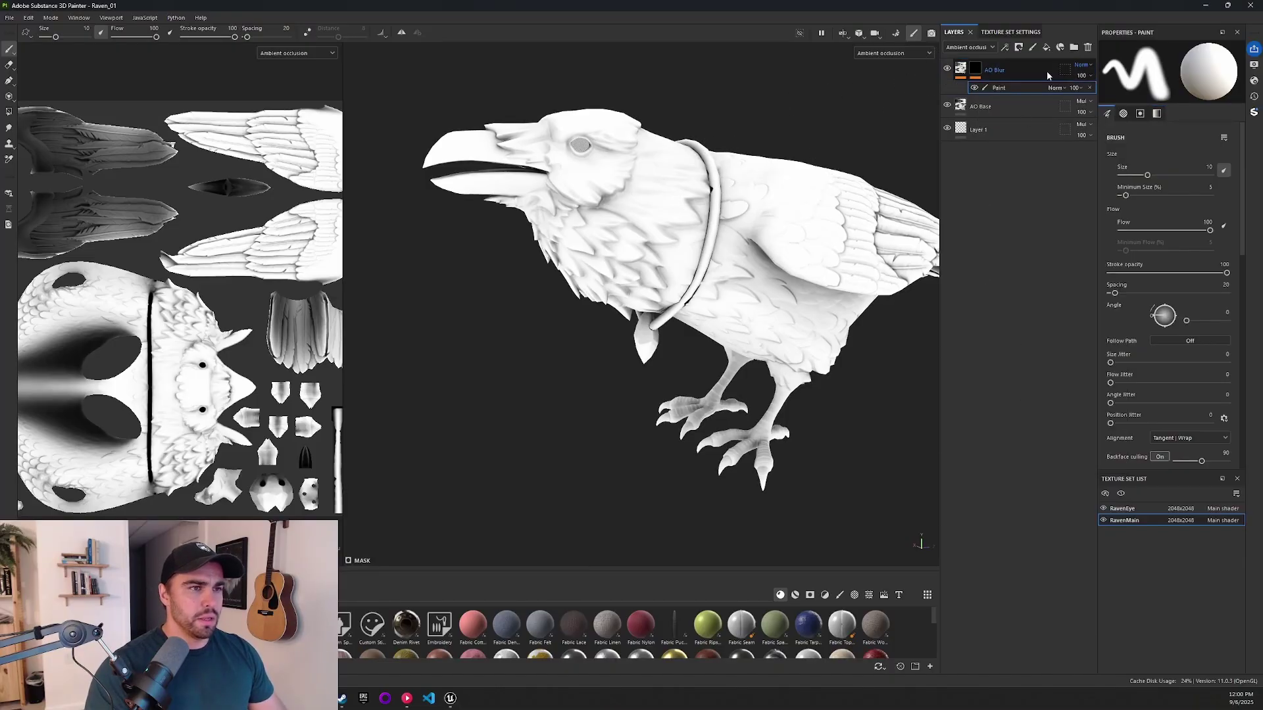
left_click(1035, 48)
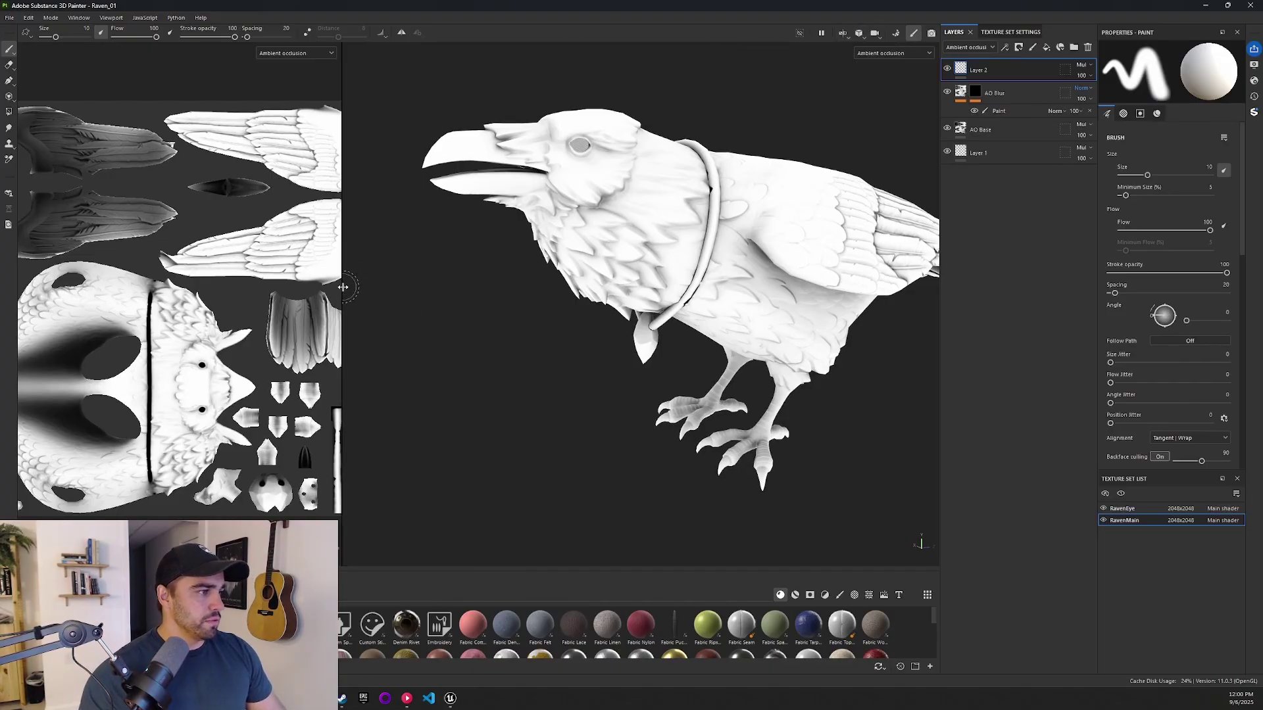
Step: Widen the 2D UV view, shrink the brush, and select the mask's paint effect
left_click_drag(344, 283, 620, 283)
scroll(454, 203, "up", 3)
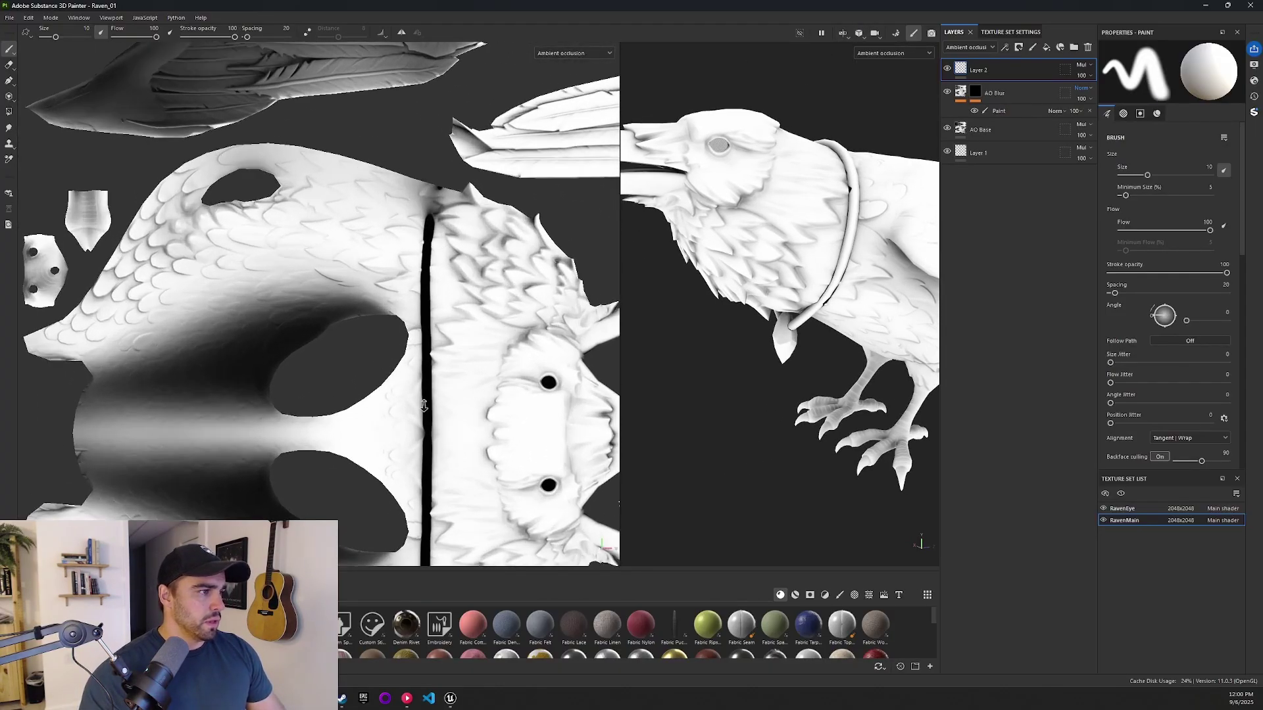
scroll(442, 203, "up", 2)
right_click_drag(431, 227, 426, 237, "ctrl")
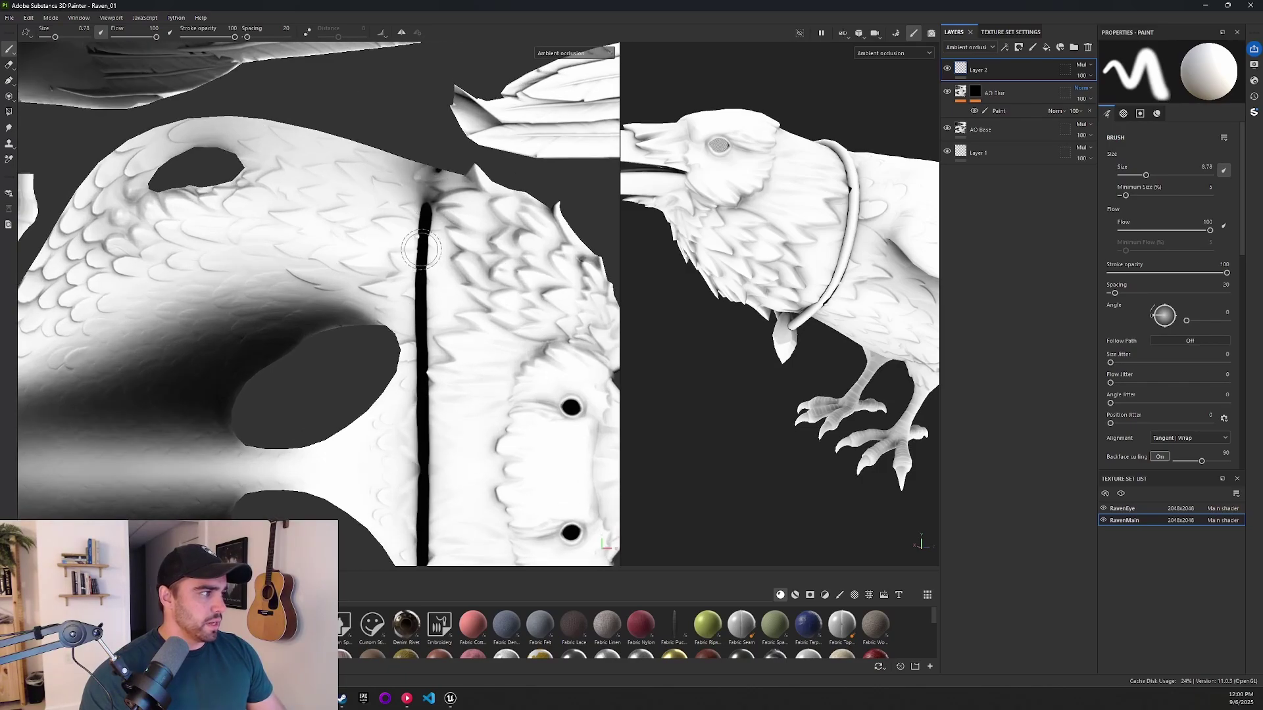
left_click(998, 111)
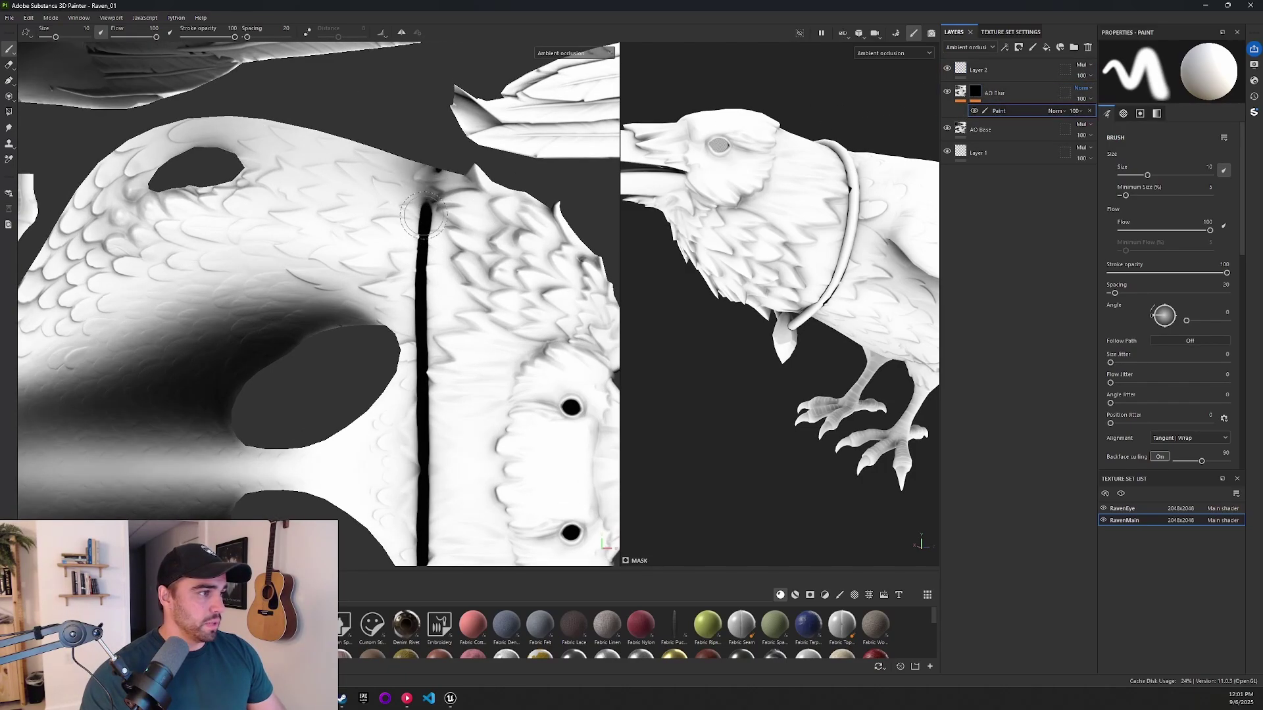
Step: Paint the mask along the dark UV seam and its end blob to soften them
left_click_drag(427, 193, 428, 296)
left_click_drag(422, 229, 429, 483)
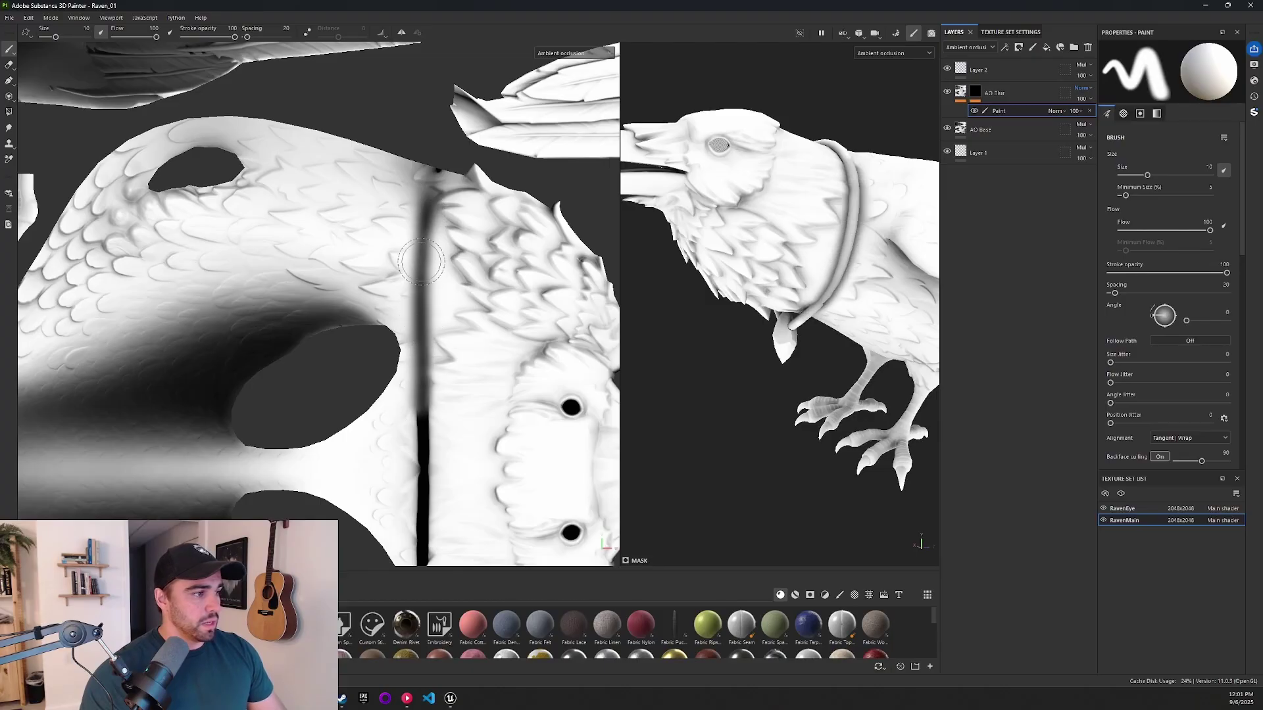
middle_click_drag(423, 449, 406, 333)
left_click_drag(422, 207, 424, 464)
middle_click_drag(407, 408, 407, 347)
left_click_drag(407, 347, 410, 527)
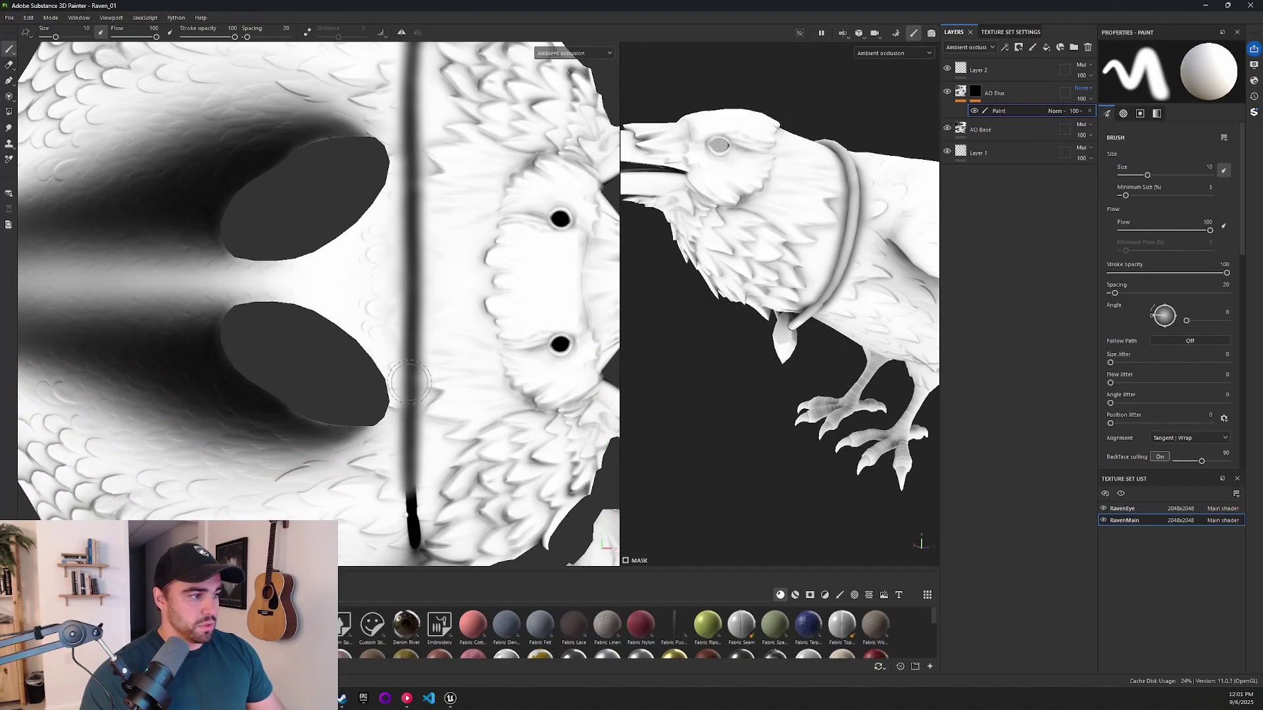
middle_click_drag(409, 489, 399, 395)
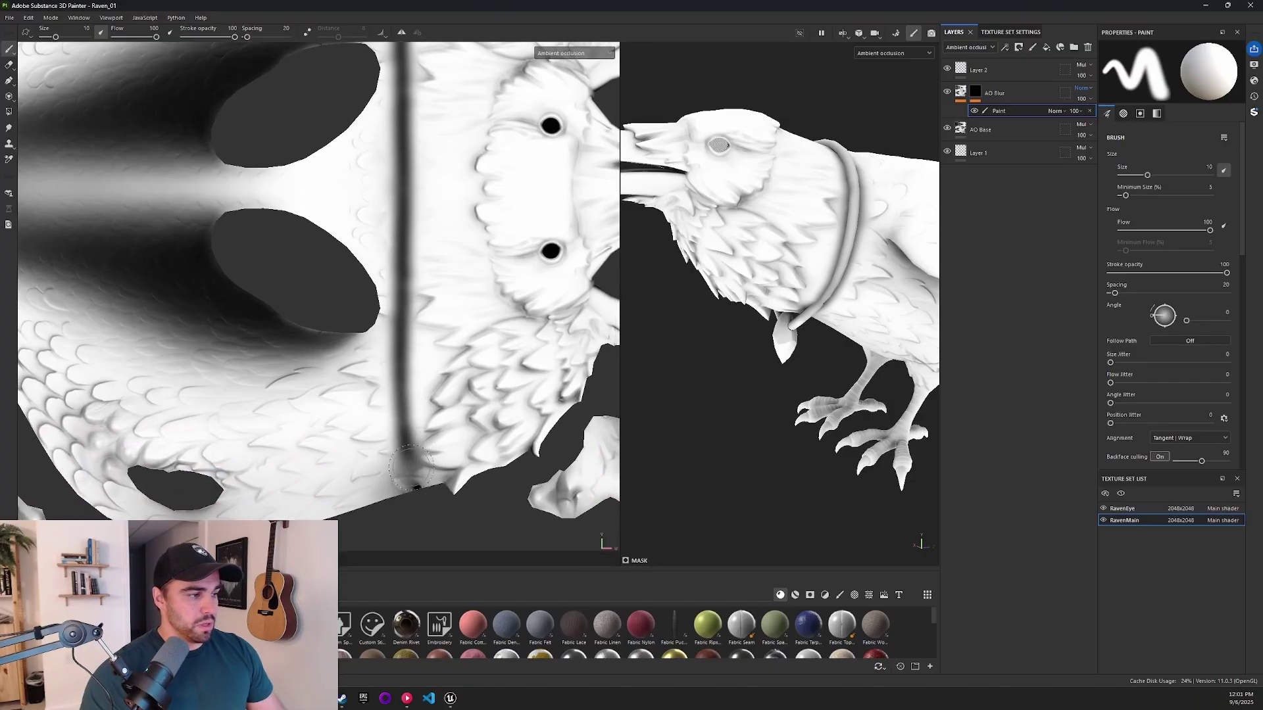
right_click_drag(408, 455, 406, 469, "ctrl")
left_click_drag(407, 462, 409, 424)
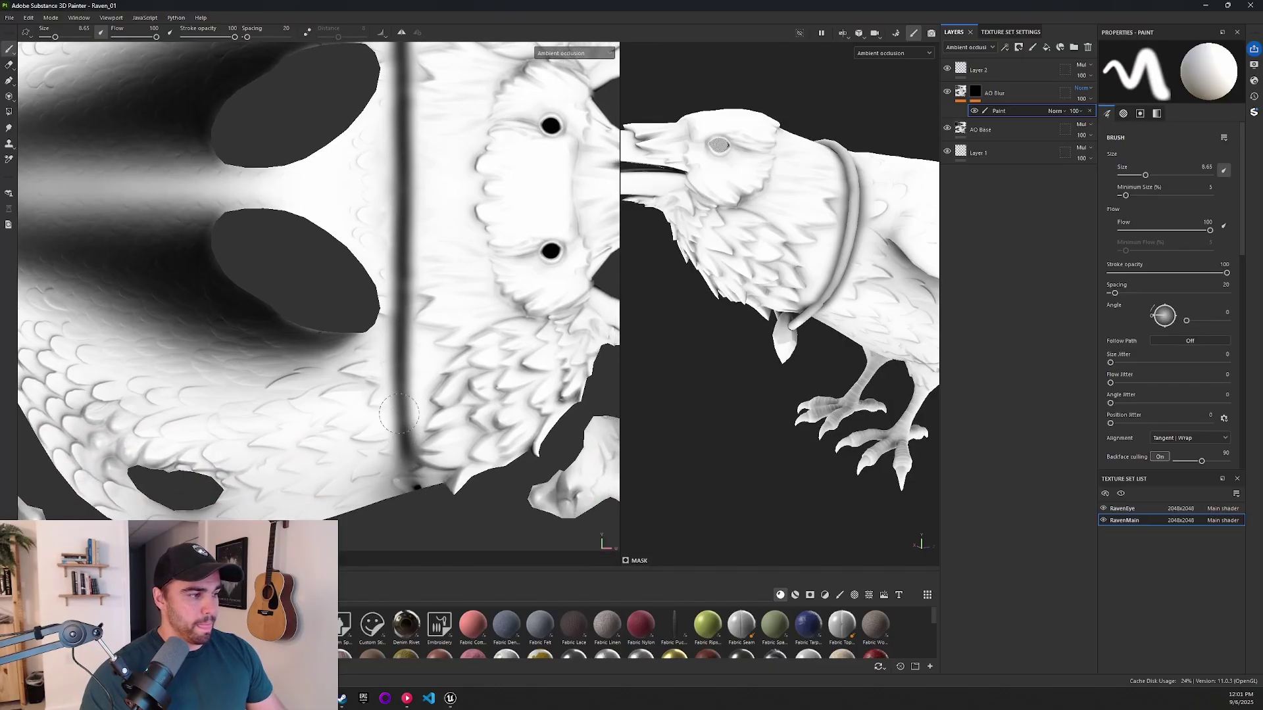
middle_click_drag(422, 497, 432, 258)
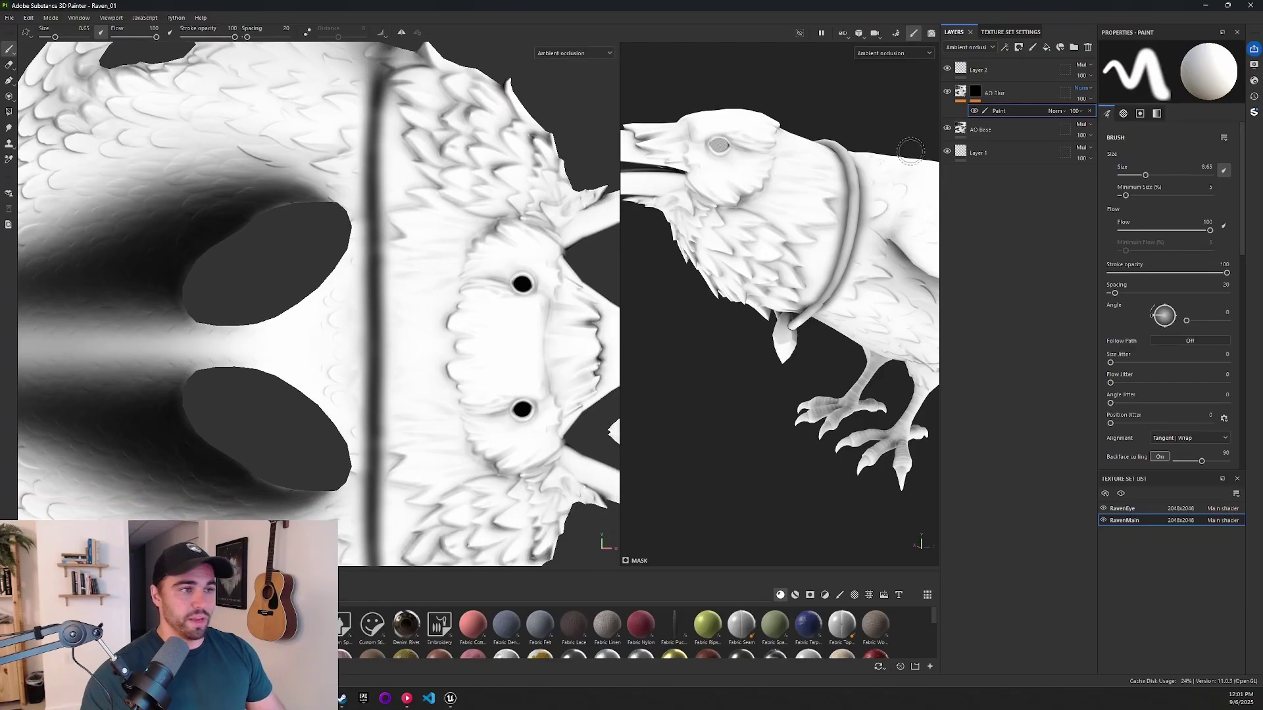
scroll(484, 252, "down", 1)
scroll(483, 252, "down", 3)
scroll(483, 252, "down", 2)
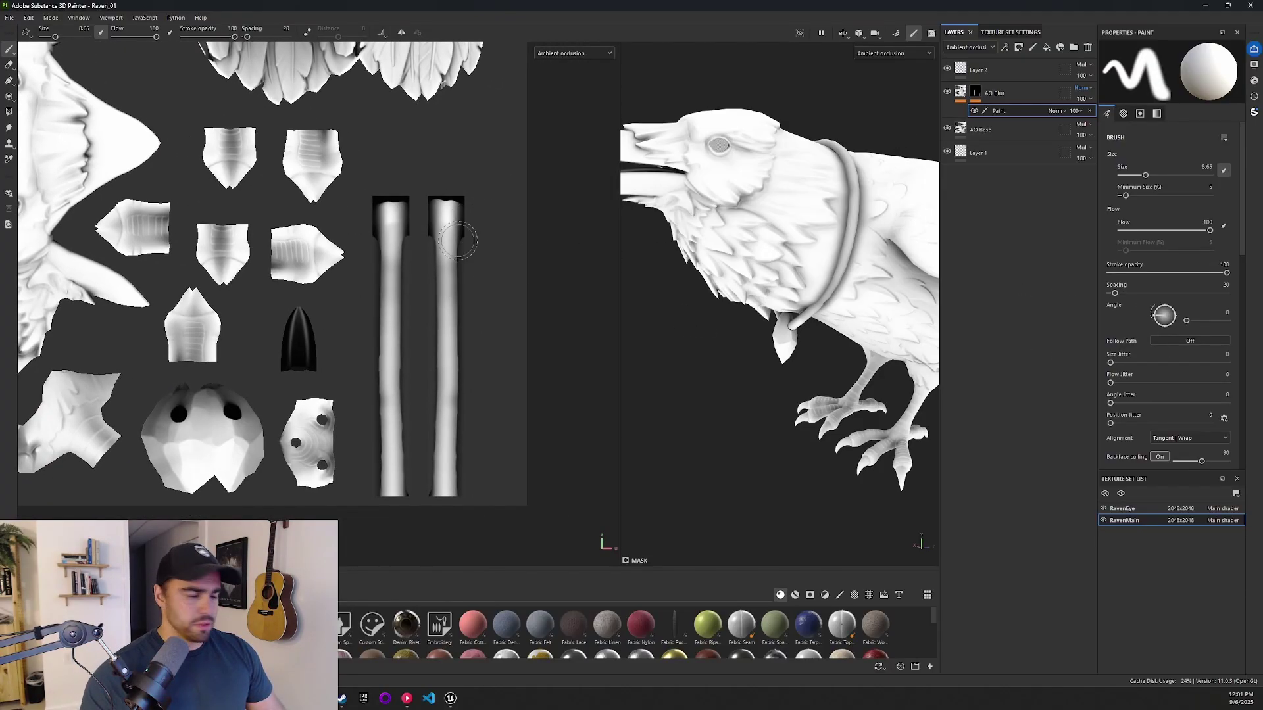
Step: Paint the eye hole and necklace strips into the blur mask, then check the raven in 3D
mouse_move(445, 226)
left_mouse_down()
mouse_move(441, 213)
mouse_move(453, 524)
left_mouse_up()
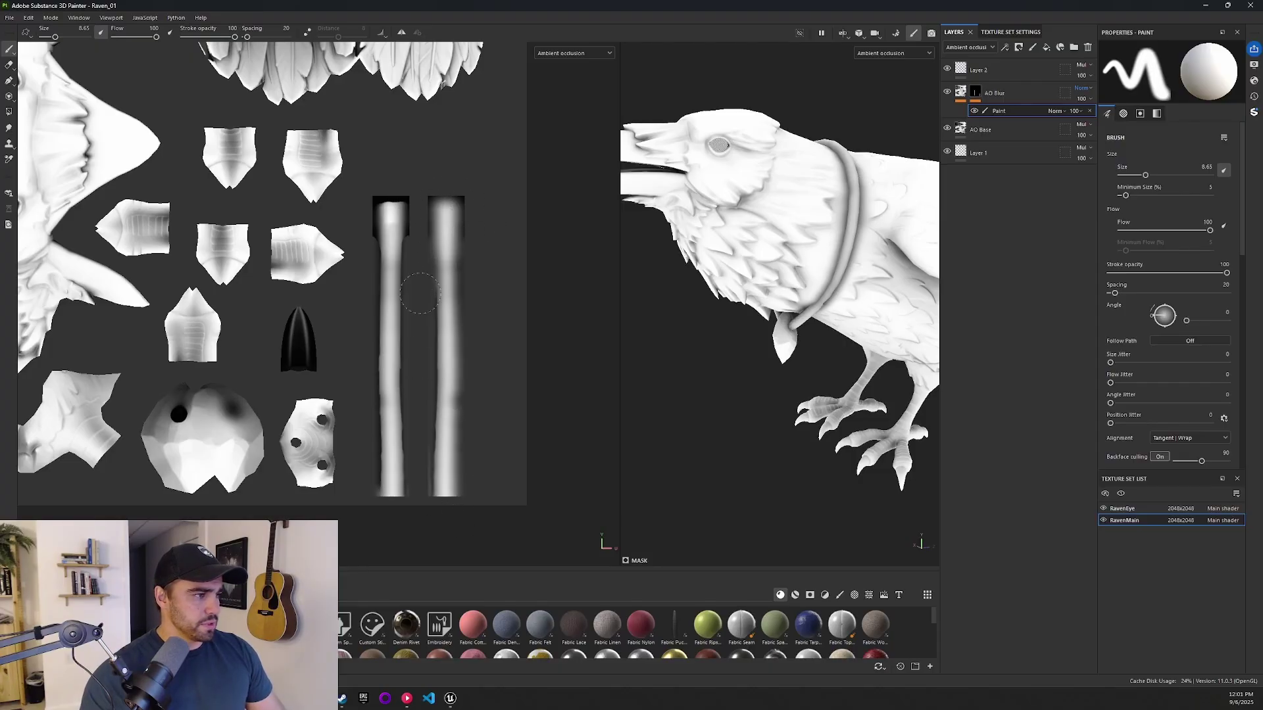
left_click_drag(420, 336, 430, 505)
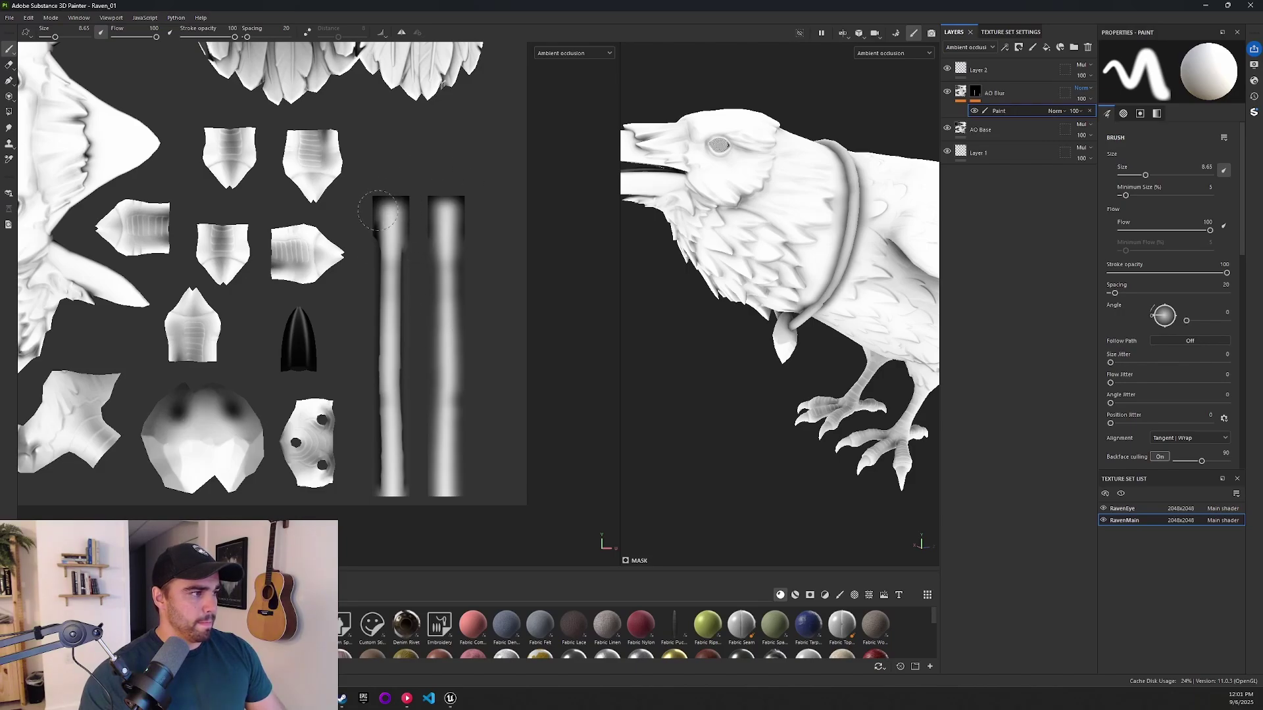
mouse_move(378, 214)
left_mouse_down()
mouse_move(388, 483)
mouse_move(380, 464)
left_mouse_up()
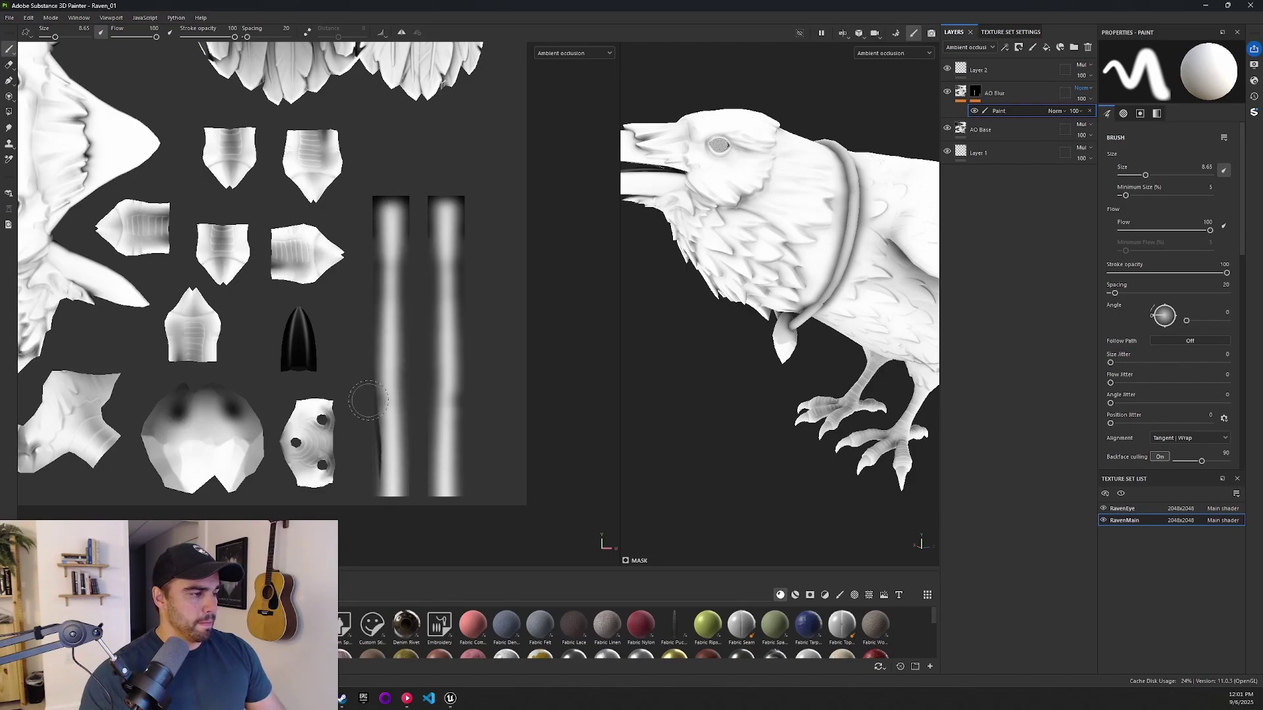
scroll(696, 201, "down", 2)
scroll(696, 201, "down", 2)
scroll(696, 201, "down", 2)
mouse_move(696, 202)
left_mouse_down("alt")
mouse_move(757, 286)
mouse_move(770, 271)
left_mouse_up("alt")
scroll(770, 272, "up", 2)
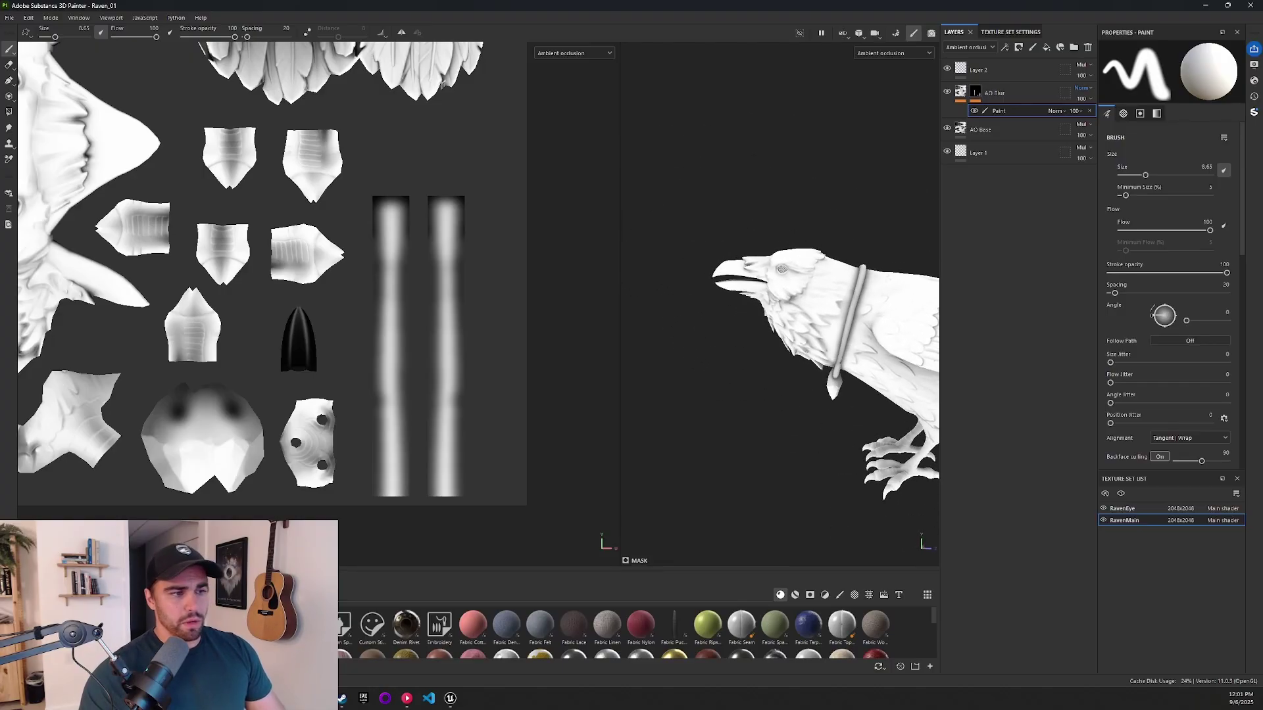
scroll(774, 267, "up", 1)
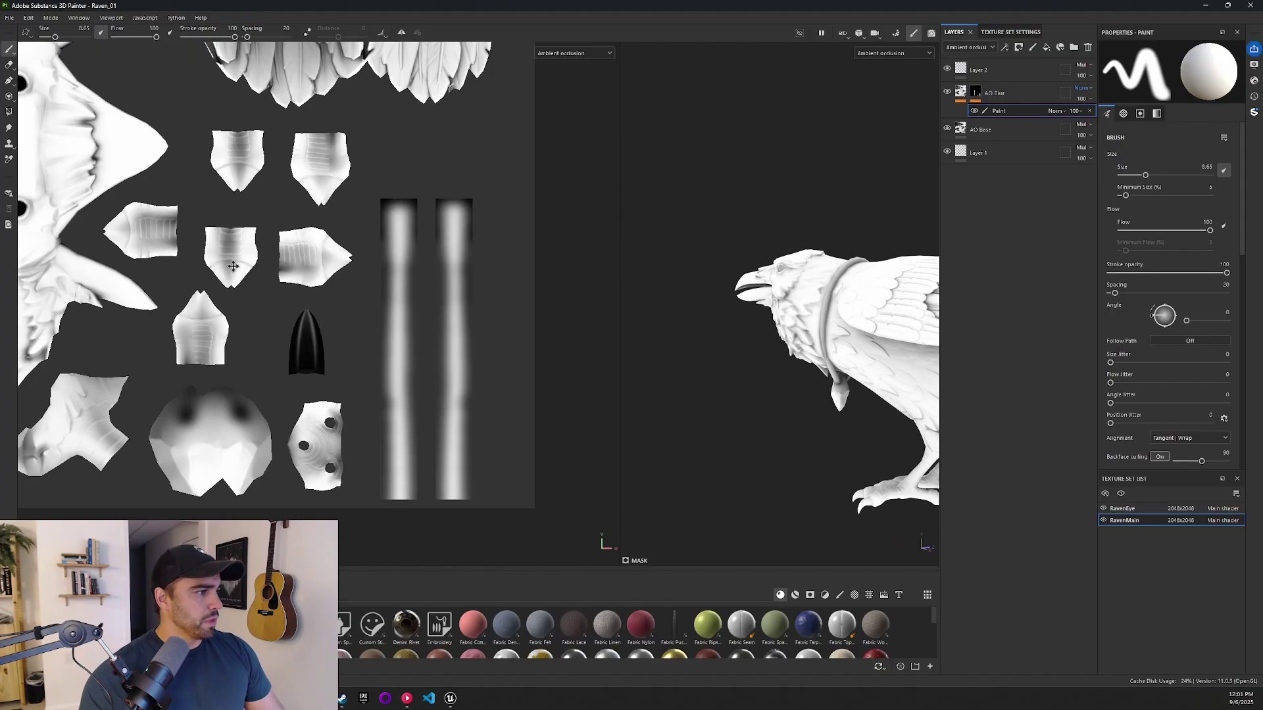
middle_click_drag(251, 241, 368, 230)
scroll(368, 231, "down", 1)
scroll(368, 231, "down", 1)
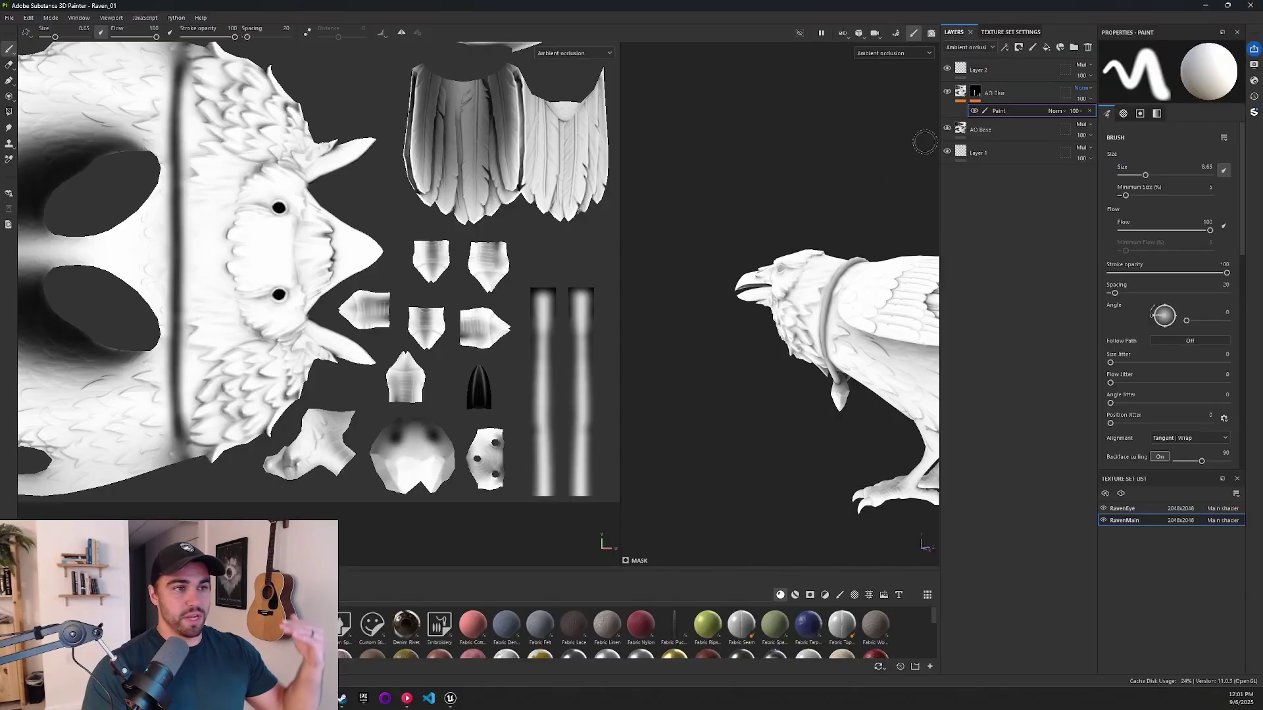
Step: Compare AO Base and AO Blur by toggling their visibility, leave both on, and select AO Blur's paint mask
left_click(953, 132)
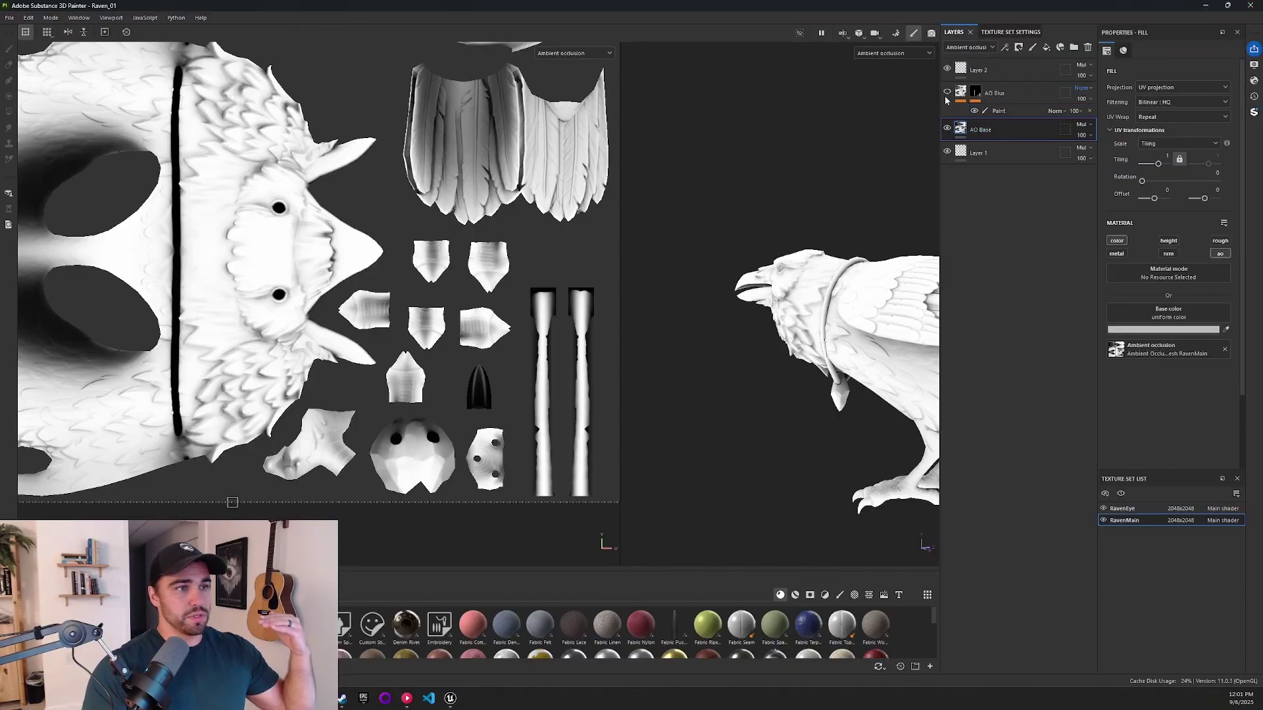
left_click(947, 129)
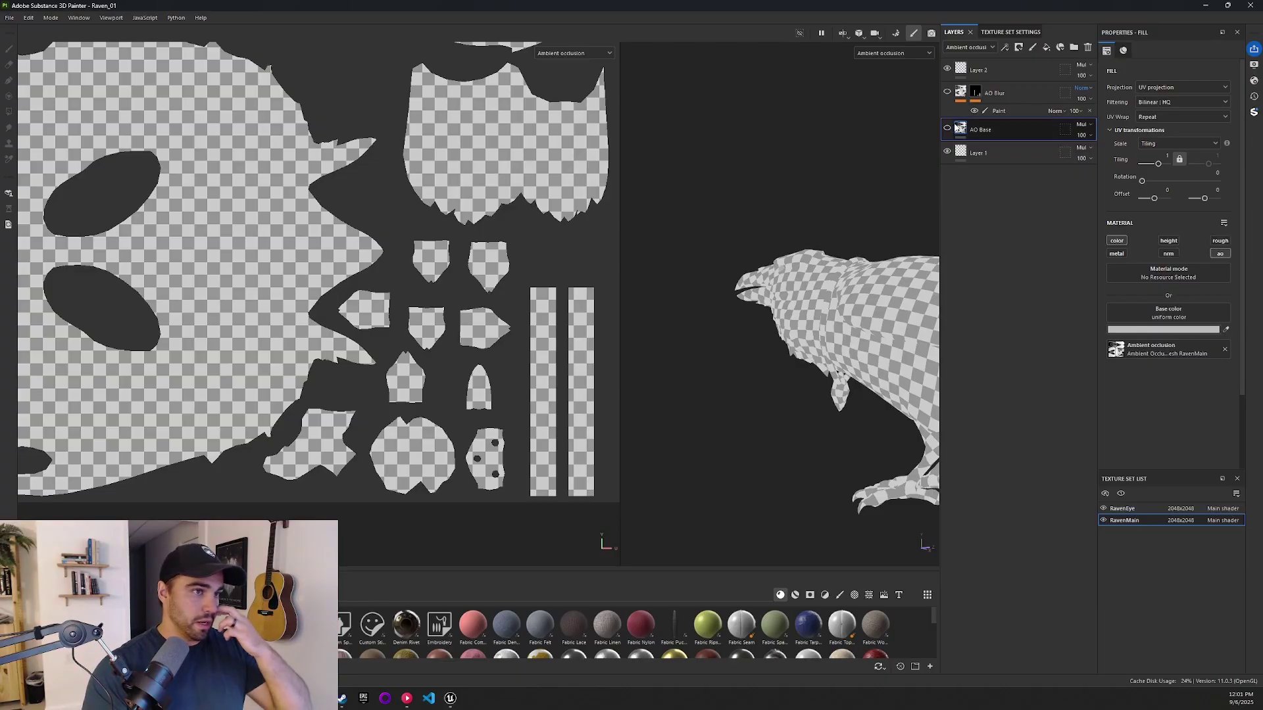
left_click(948, 129)
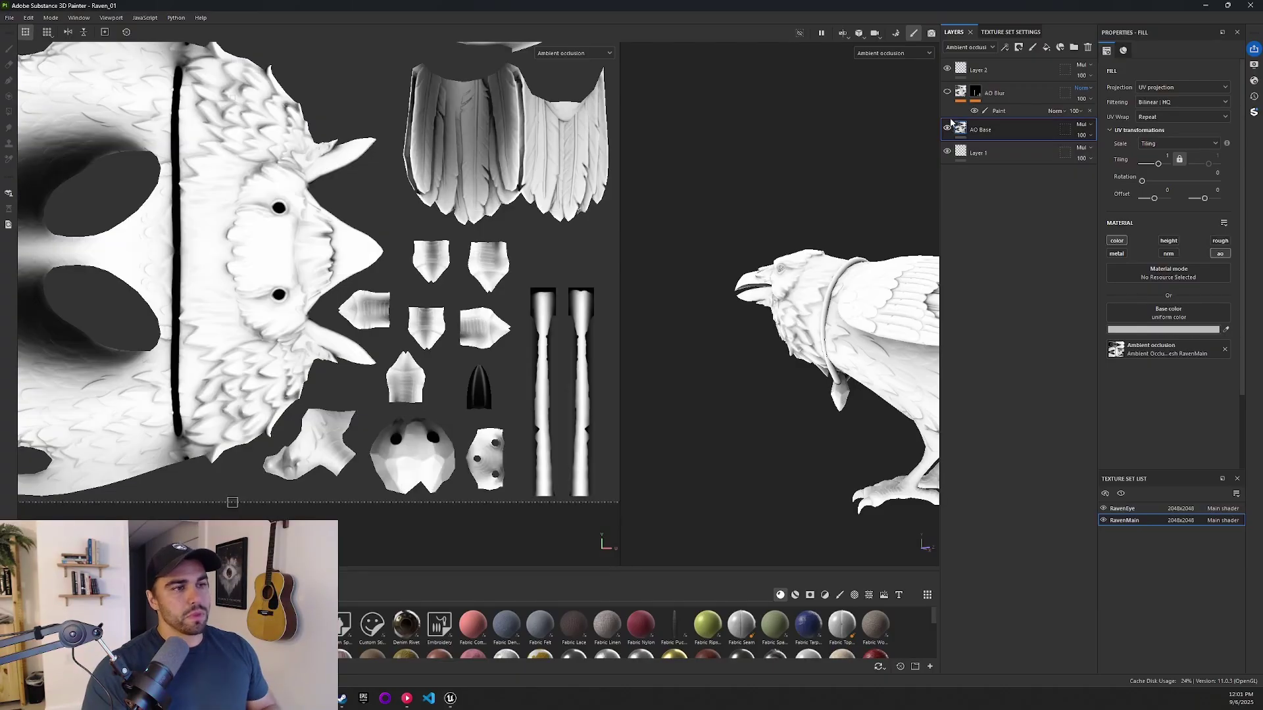
left_click(947, 93)
left_click(948, 130)
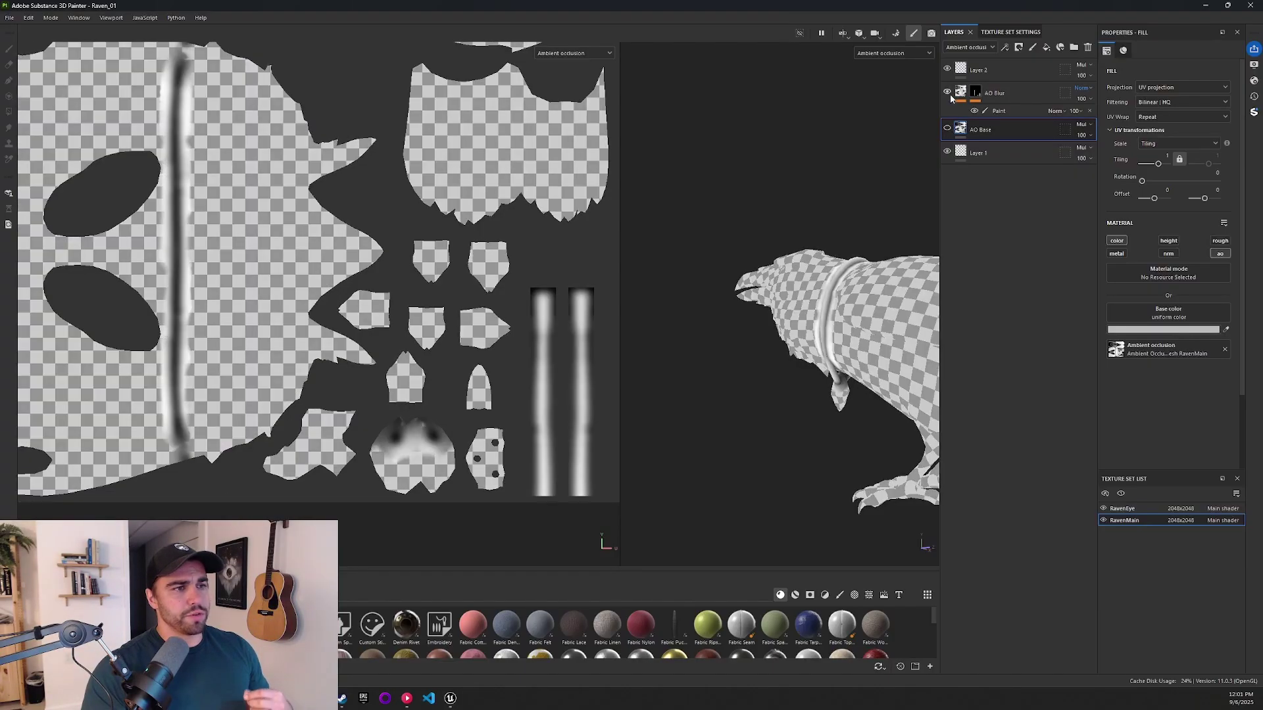
left_click(946, 129)
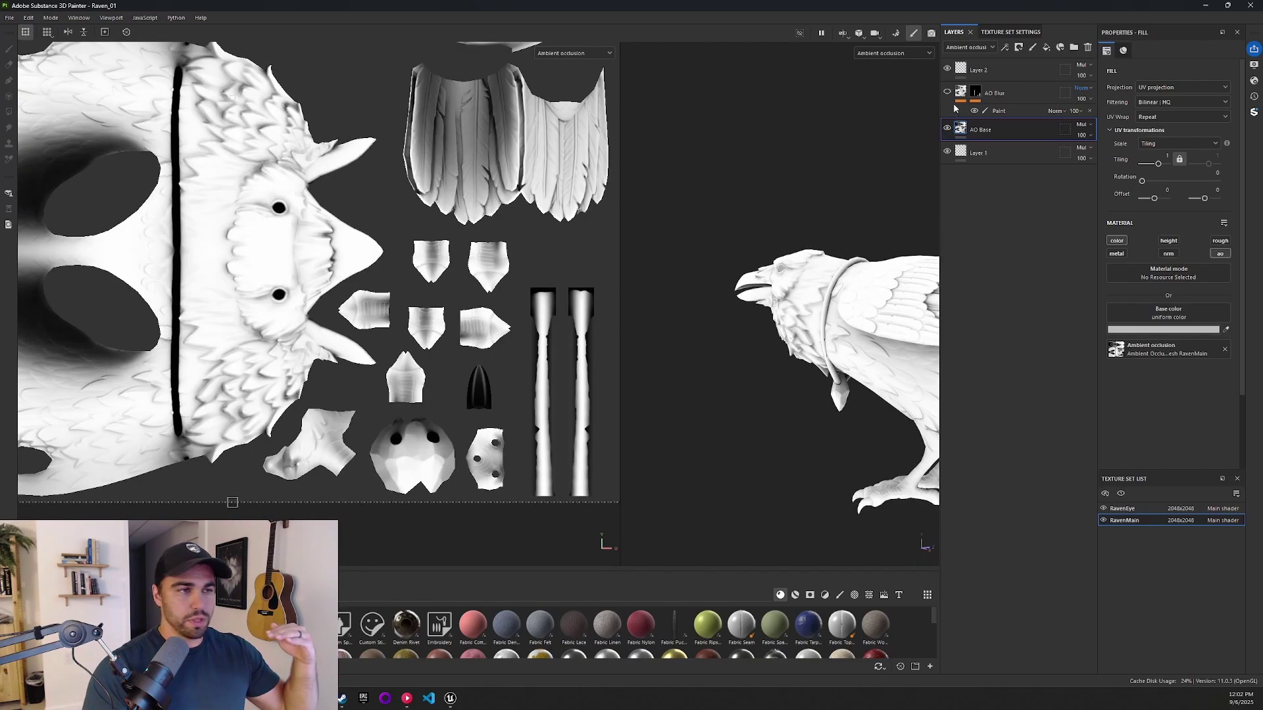
left_click(948, 93)
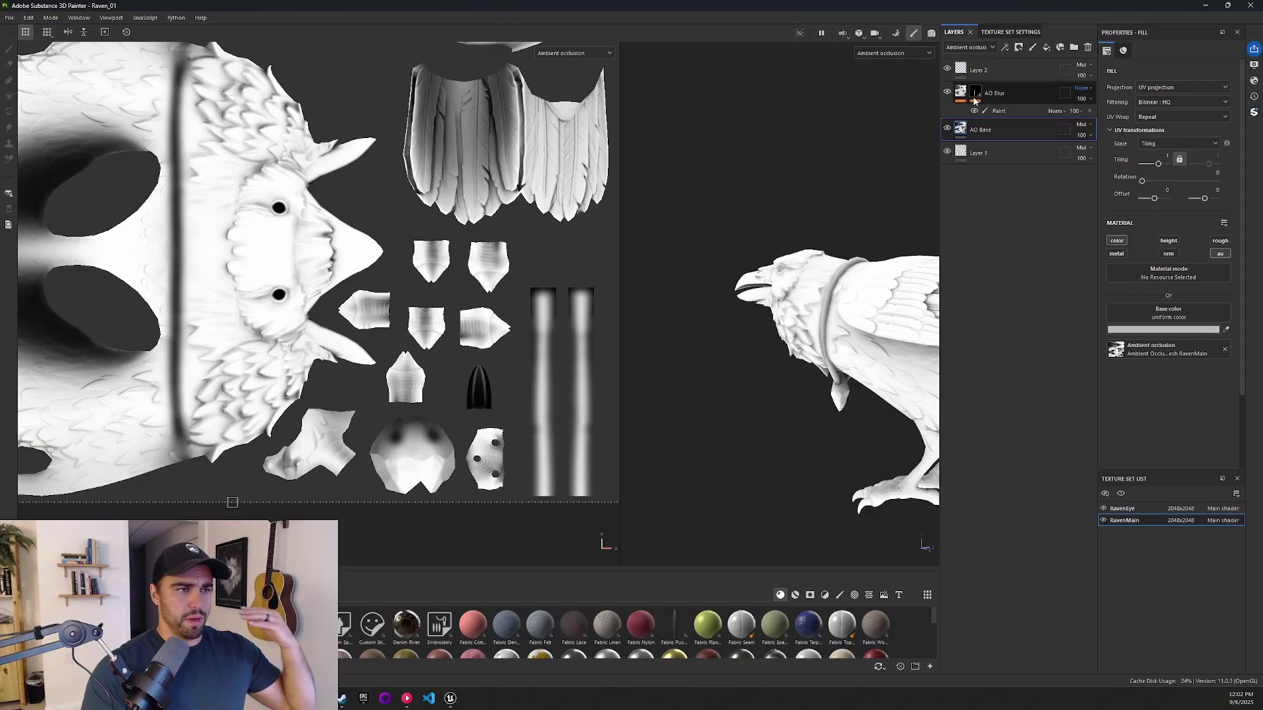
left_click(999, 110)
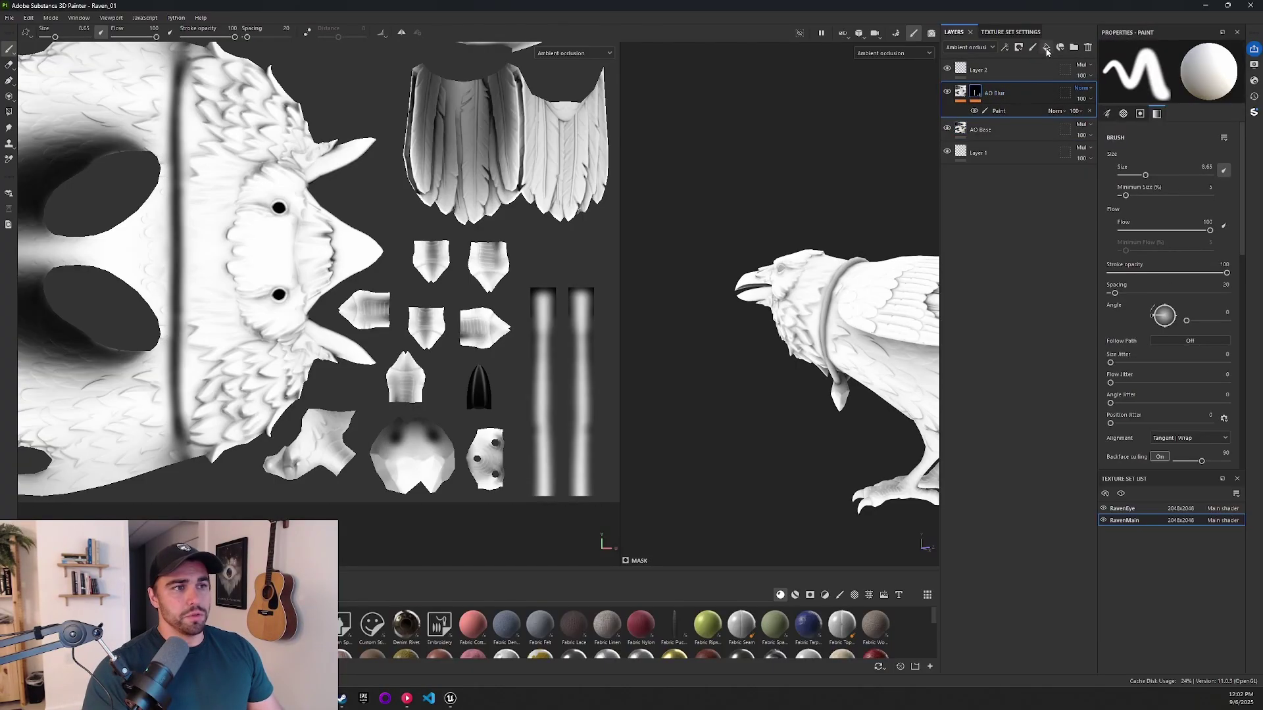
Step: Add a fill layer above AO Blur that affects only ambient occlusion, set to full white
left_click(1048, 52)
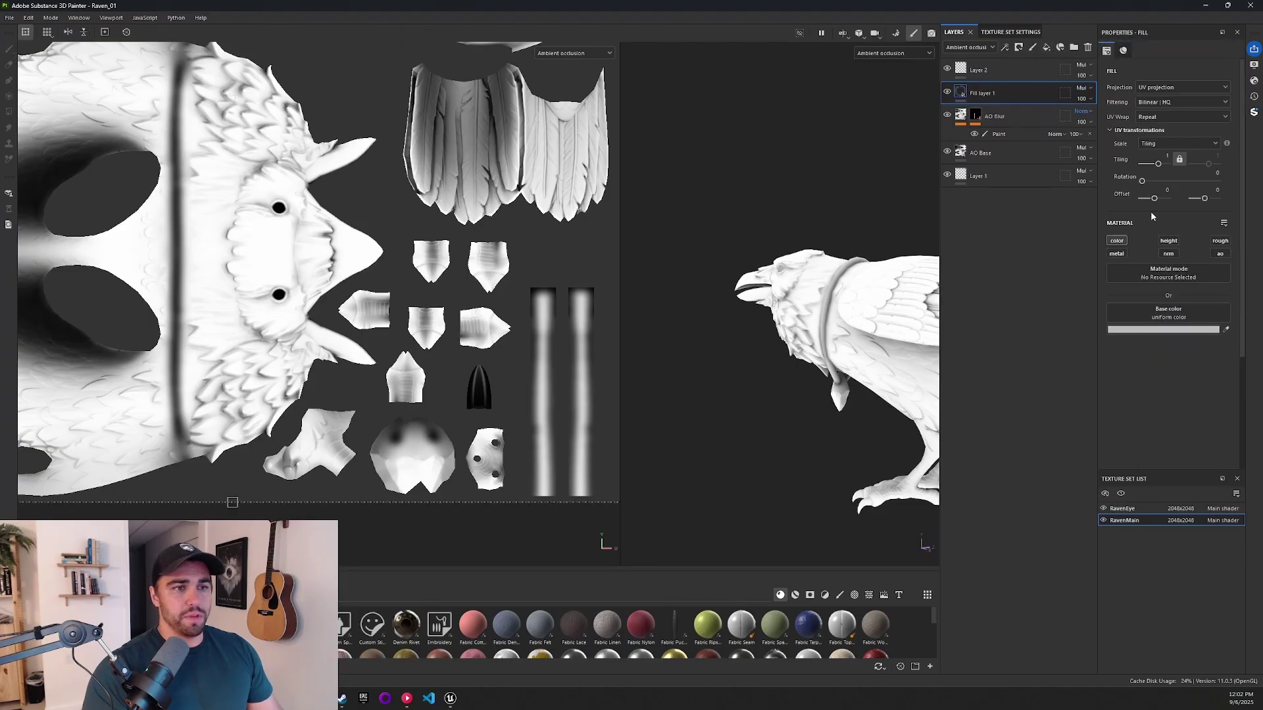
left_click(1117, 240)
left_click(1221, 254)
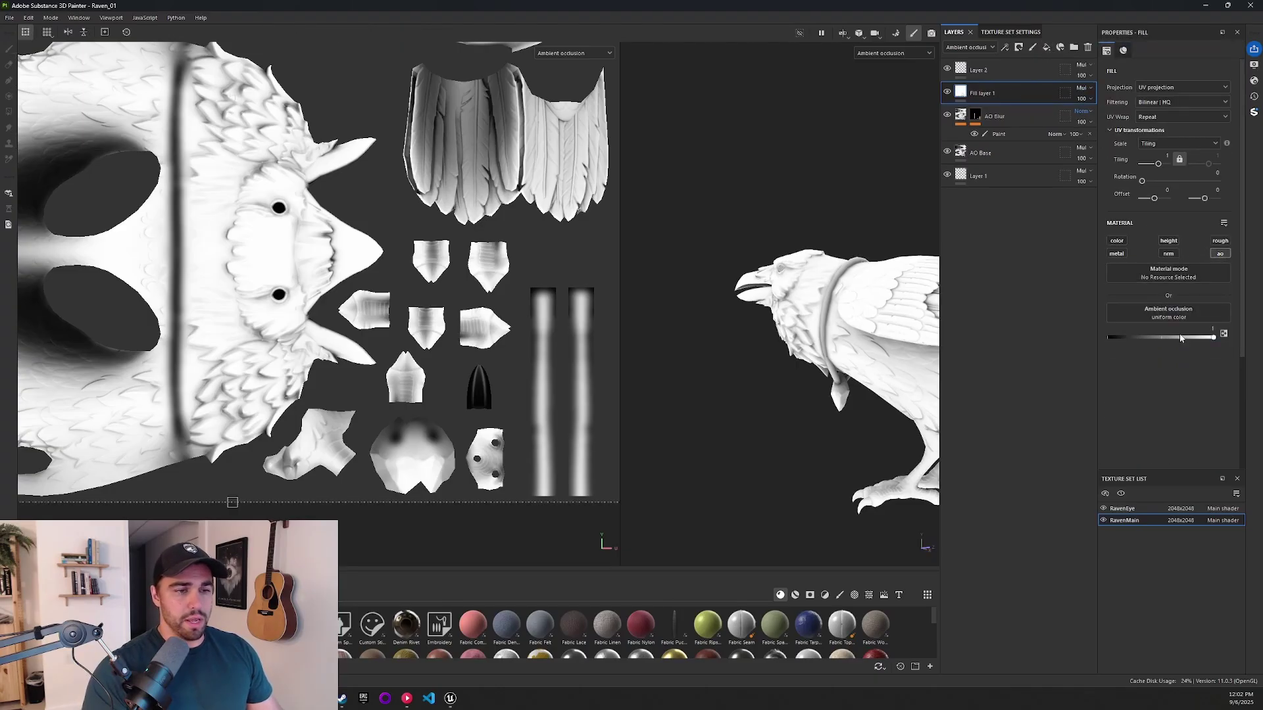
left_click_drag(1200, 338, 1234, 340)
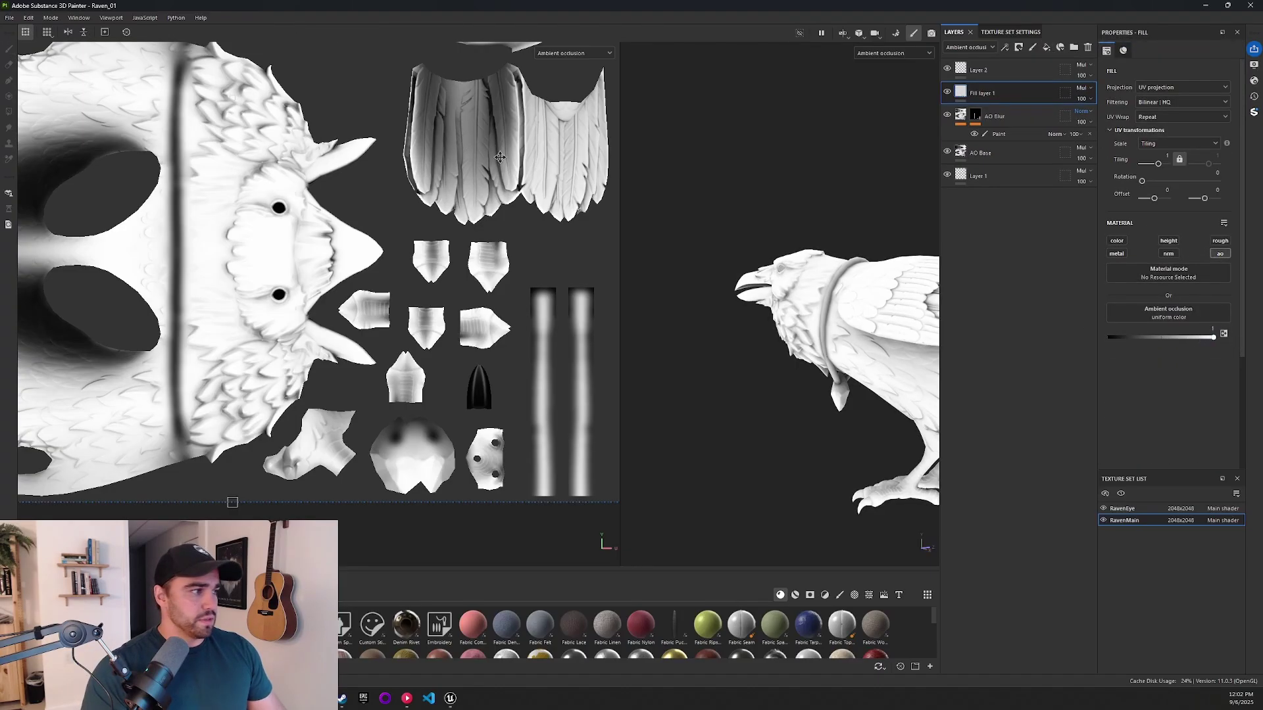
Step: Give the new fill layer a black mask containing a paint effect
right_click(987, 93)
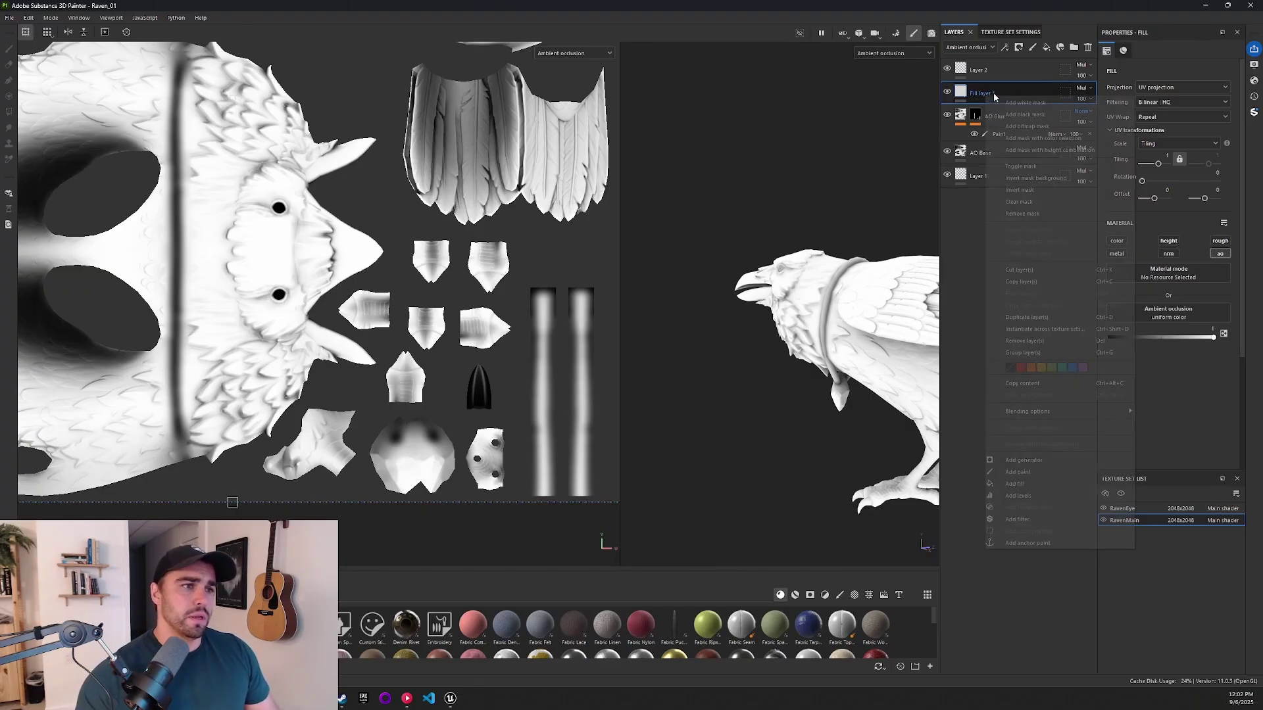
left_click(1025, 115)
right_click(975, 88)
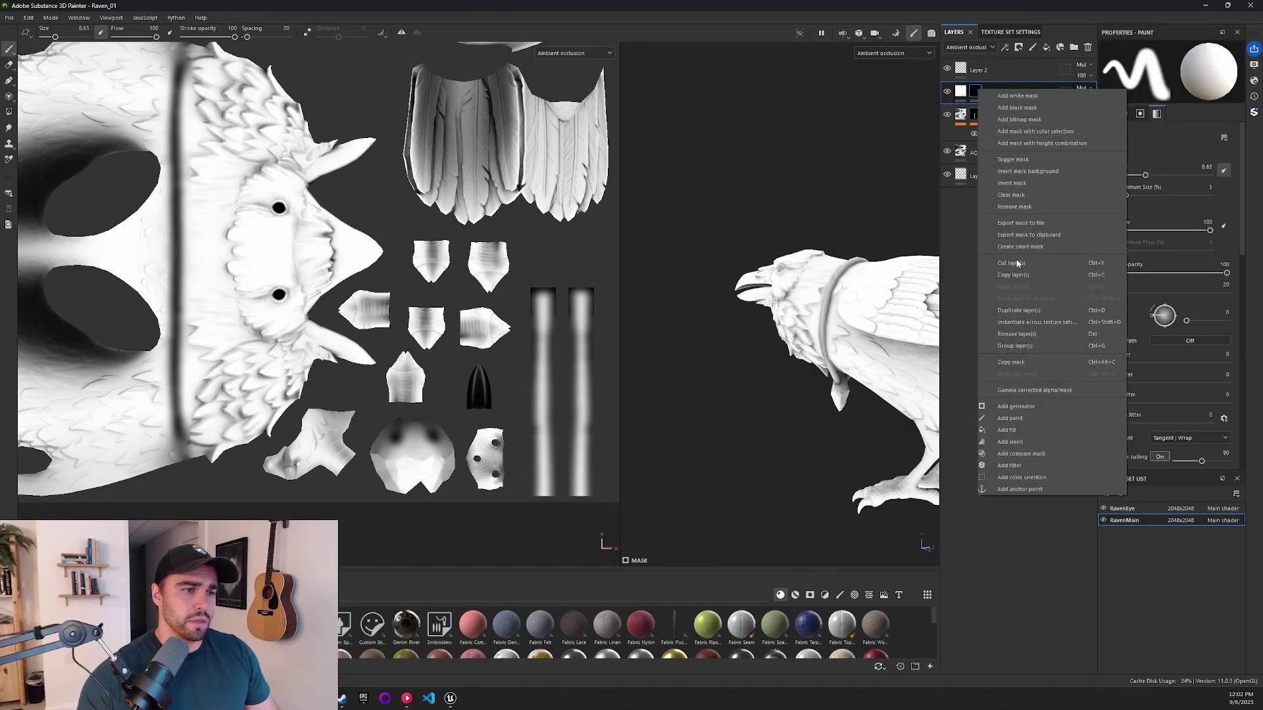
left_click(1025, 413)
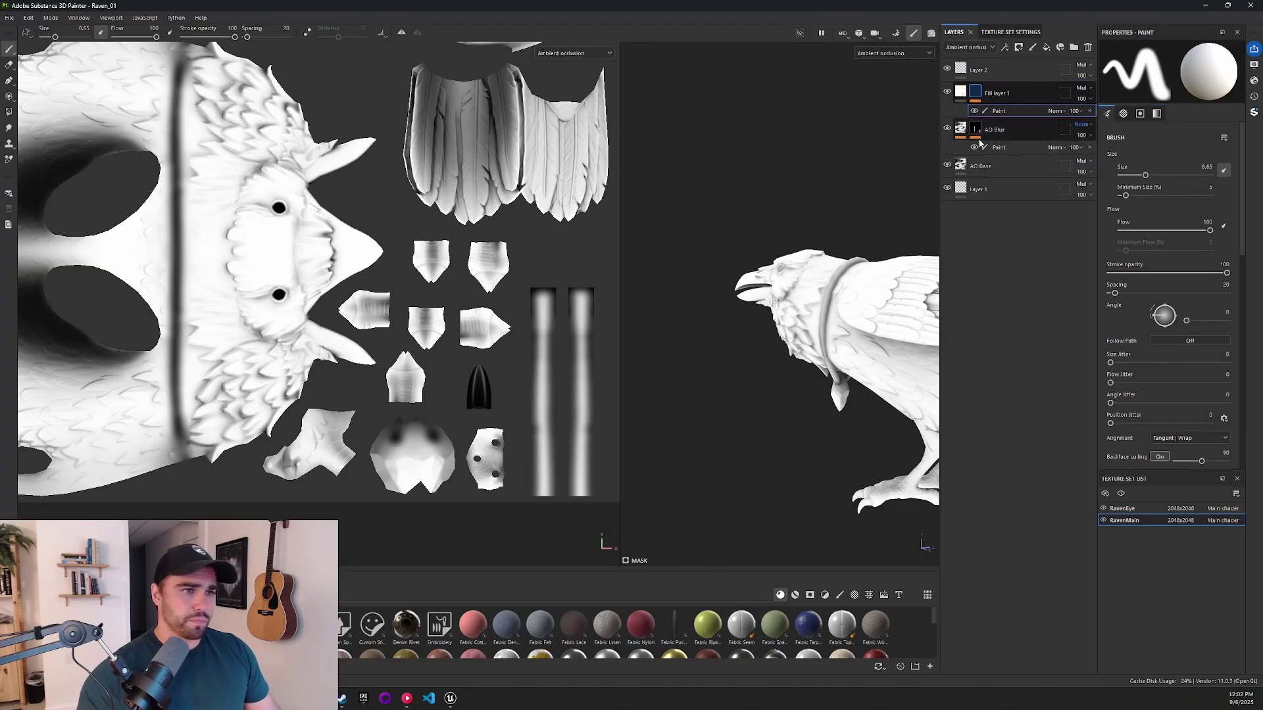
Step: Copy AO Blur's painted strokes into the fill's mask and delete the extra paint effect
left_click(1003, 148)
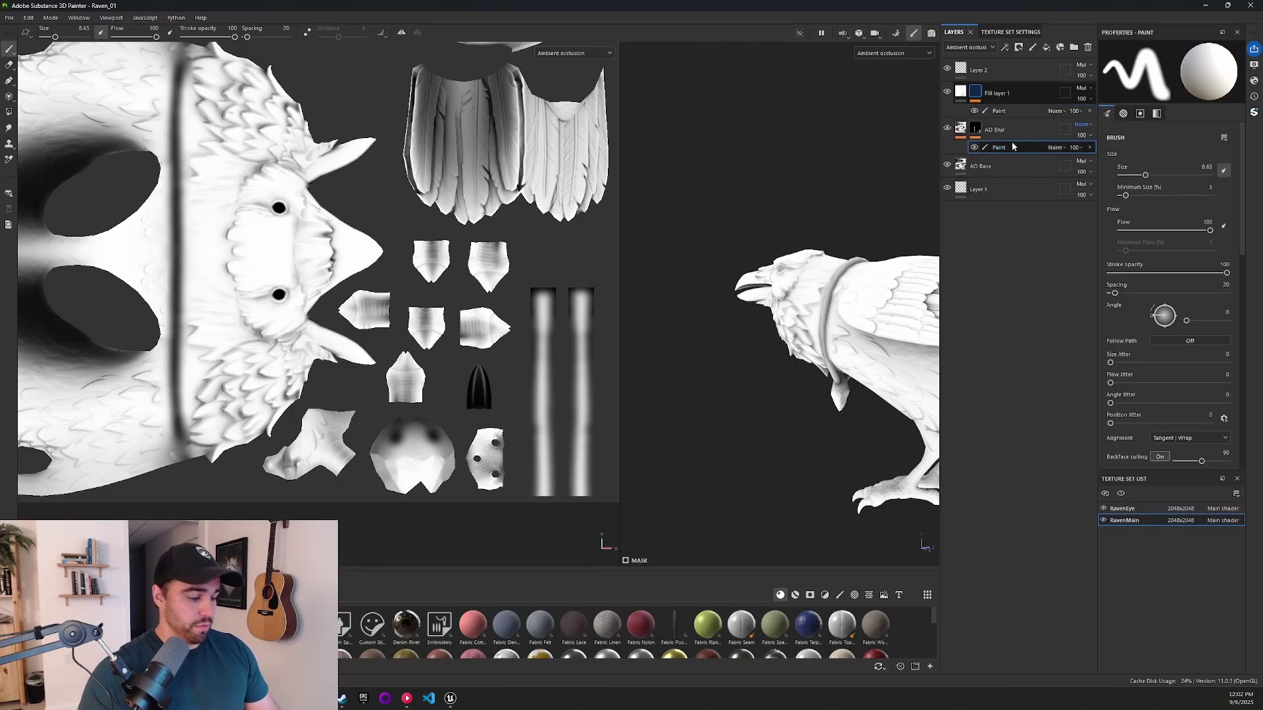
key("ctrl+c")
left_click(999, 111)
key("ctrl+v")
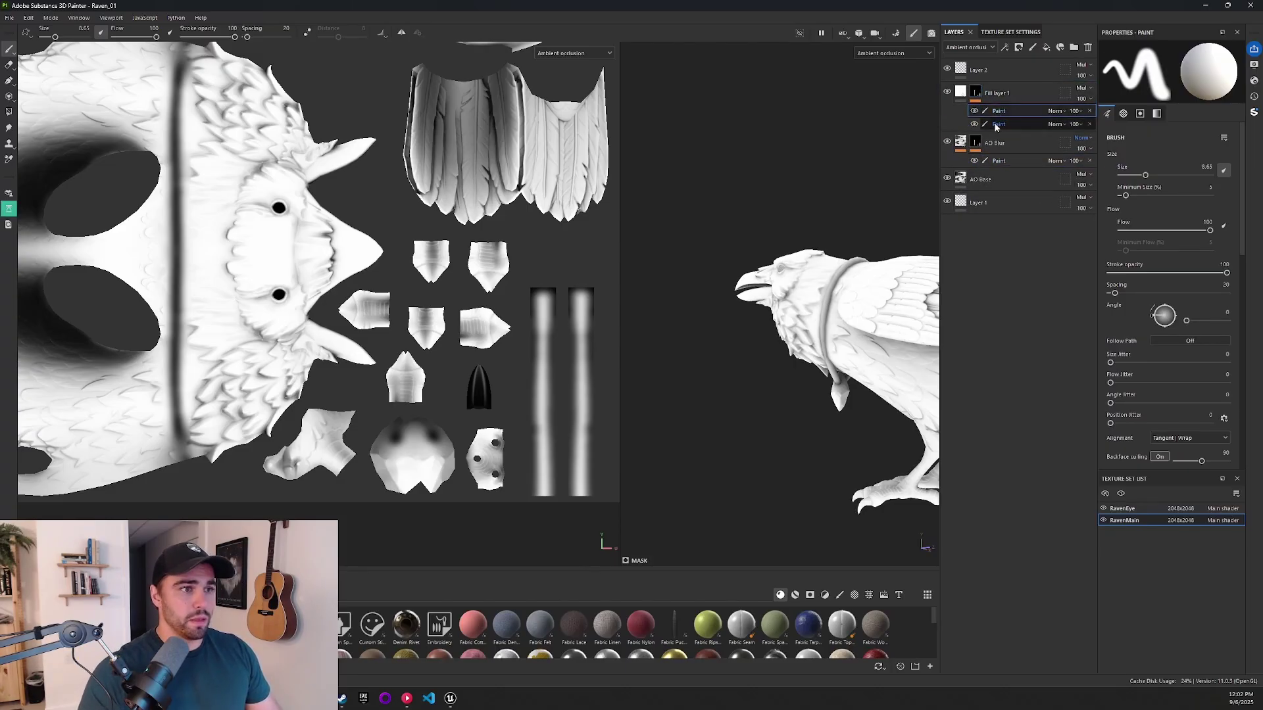
left_click(1083, 124)
left_click(1089, 125)
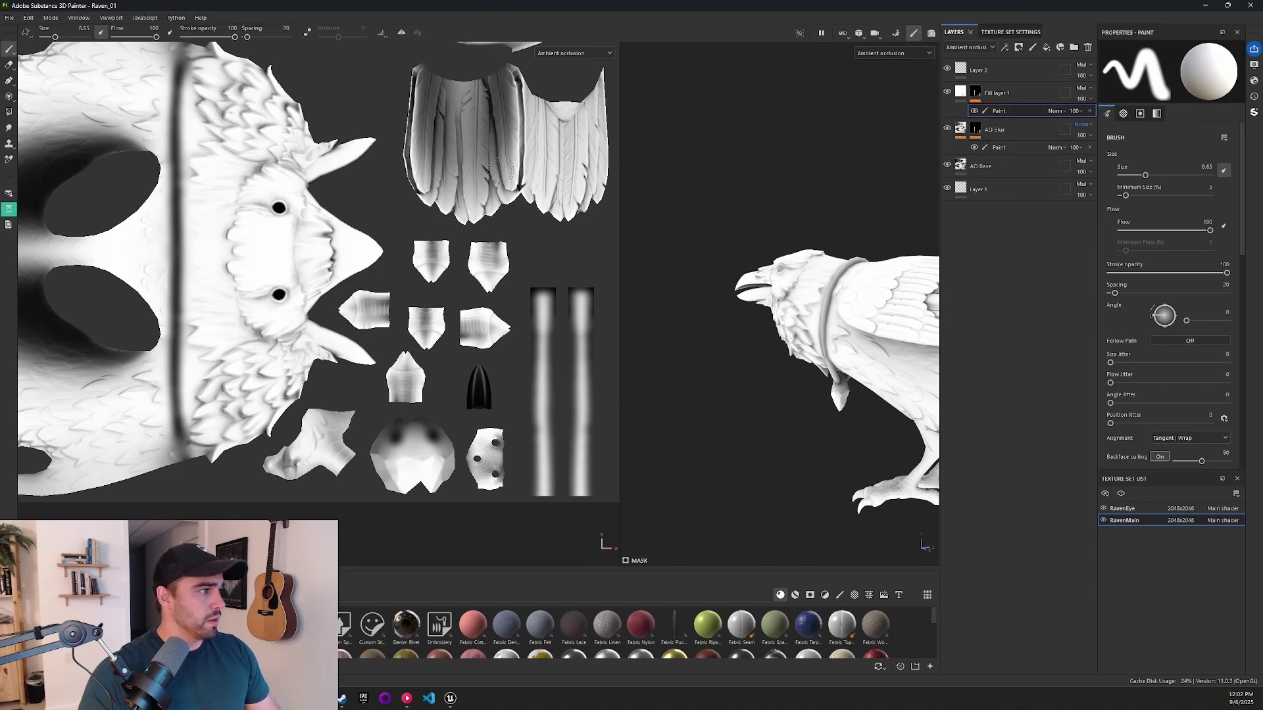
Step: Switch the fill layer's blending mode to Normal
left_click(998, 98)
left_click(1081, 89)
left_click(1082, 93)
left_click(1084, 103)
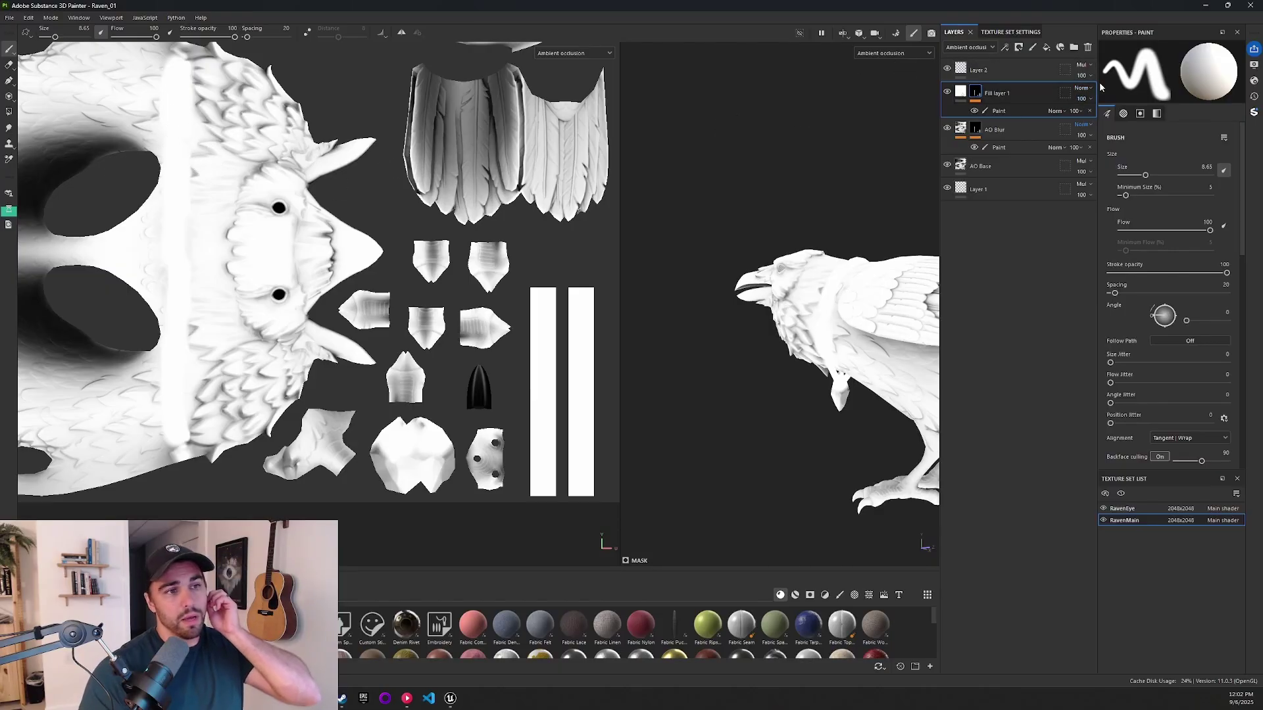
Step: Lower the lightening fill's paint opacity to 60 and toggle the layer to compare on the raven
left_click(1082, 109)
left_click_drag(1093, 120, 1095, 118)
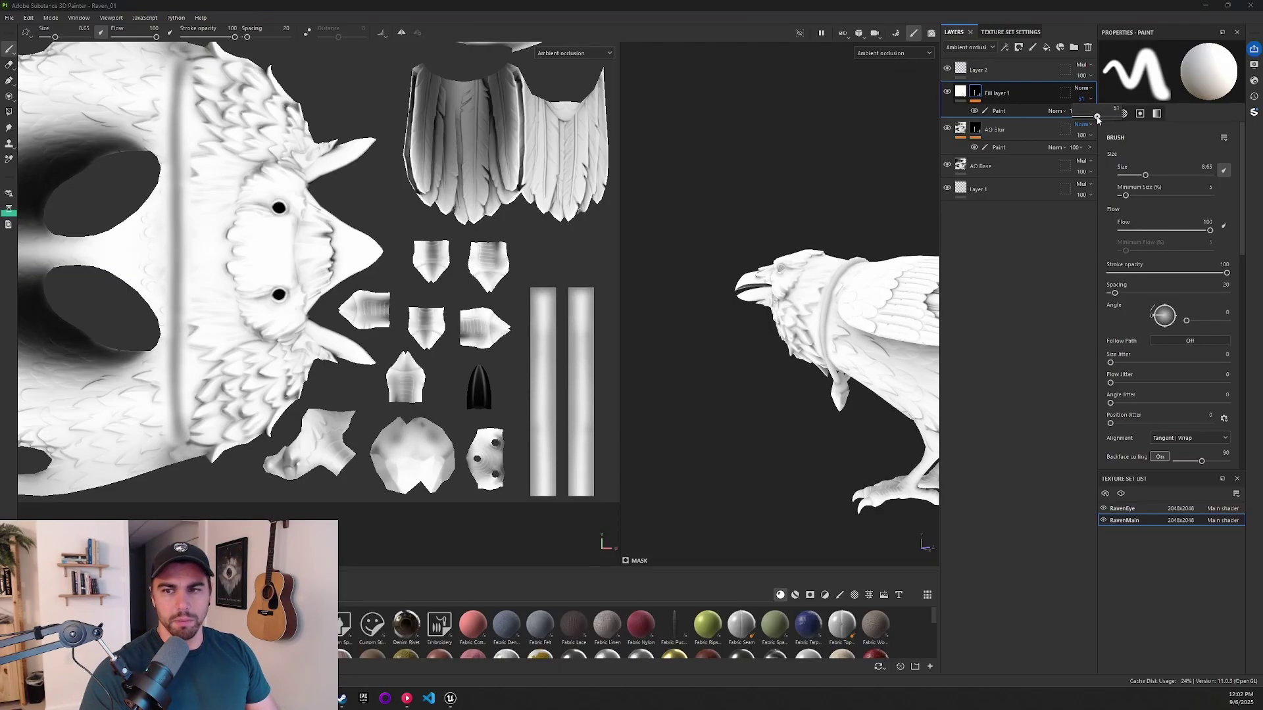
left_click_drag(805, 288, 830, 273, "alt")
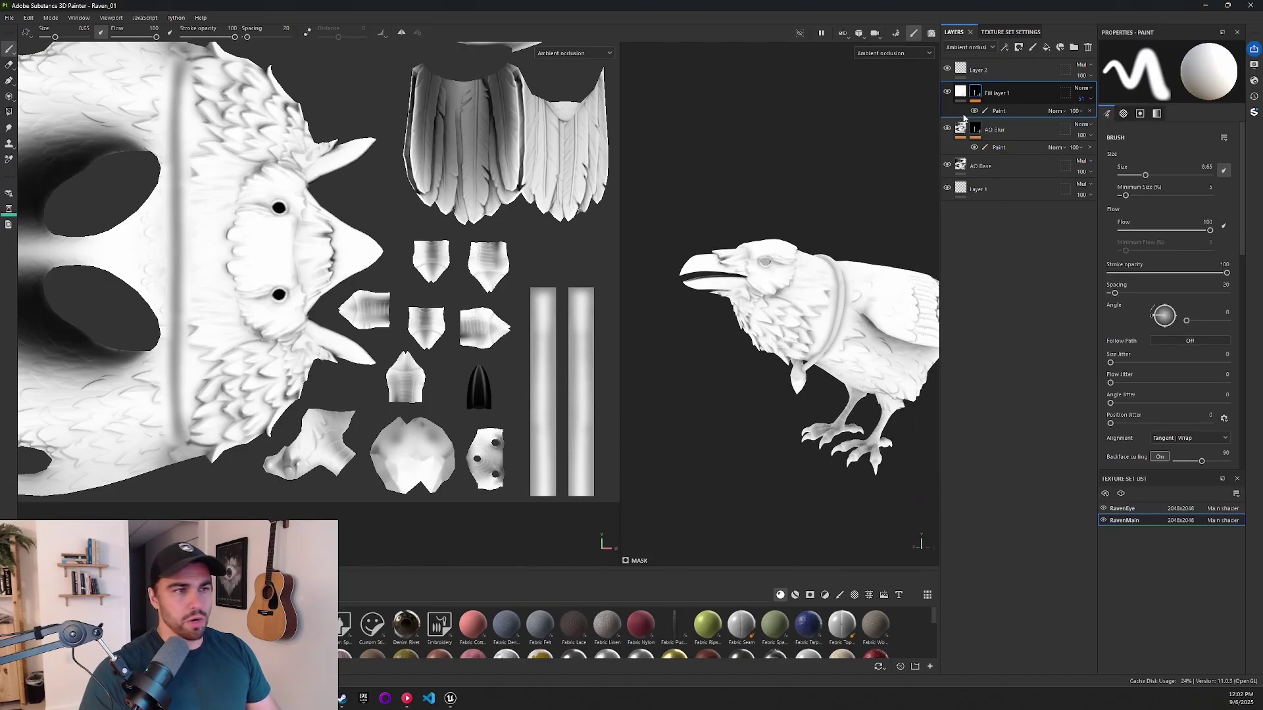
middle_click_drag(828, 188, 645, 175, "alt")
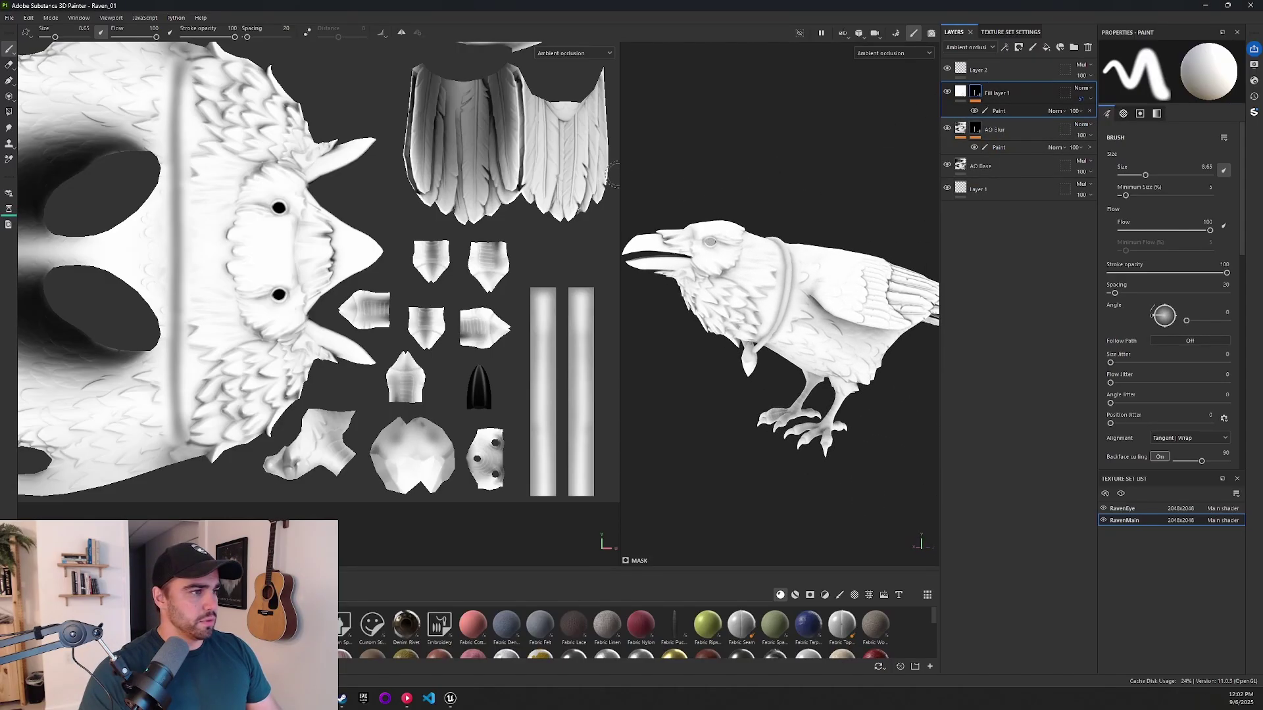
left_click_drag(621, 179, 454, 177)
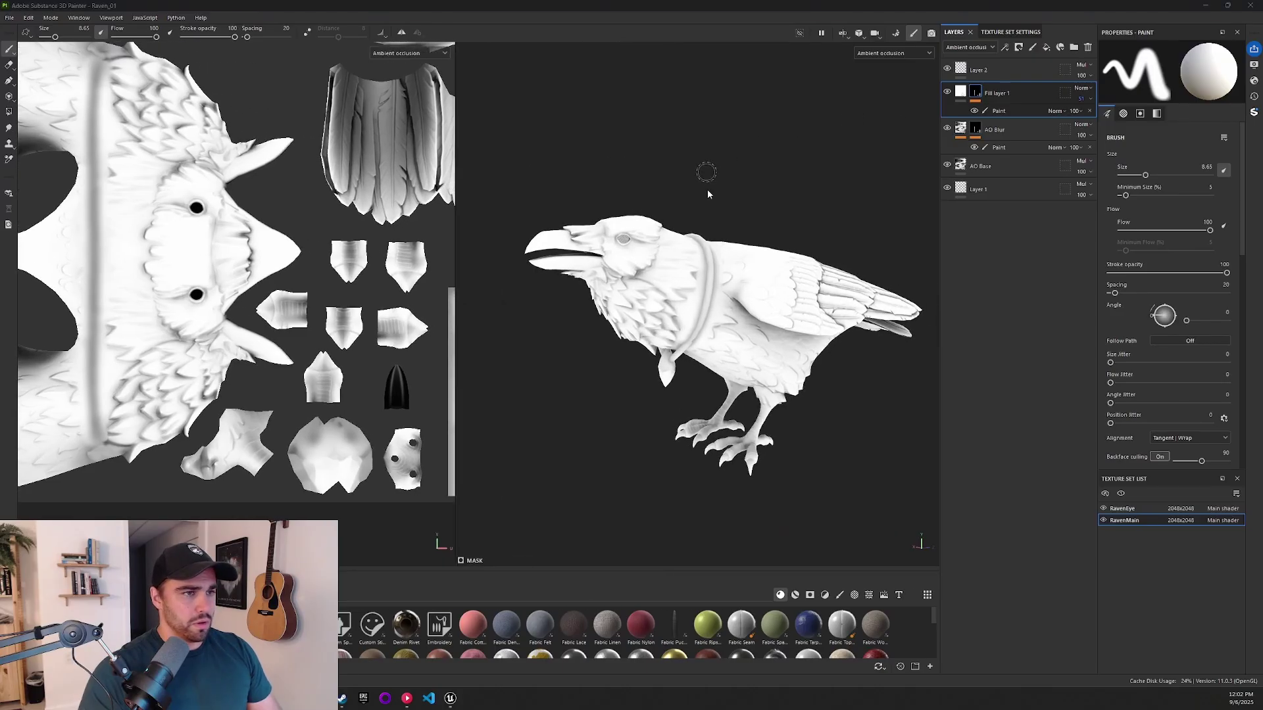
left_click(949, 92)
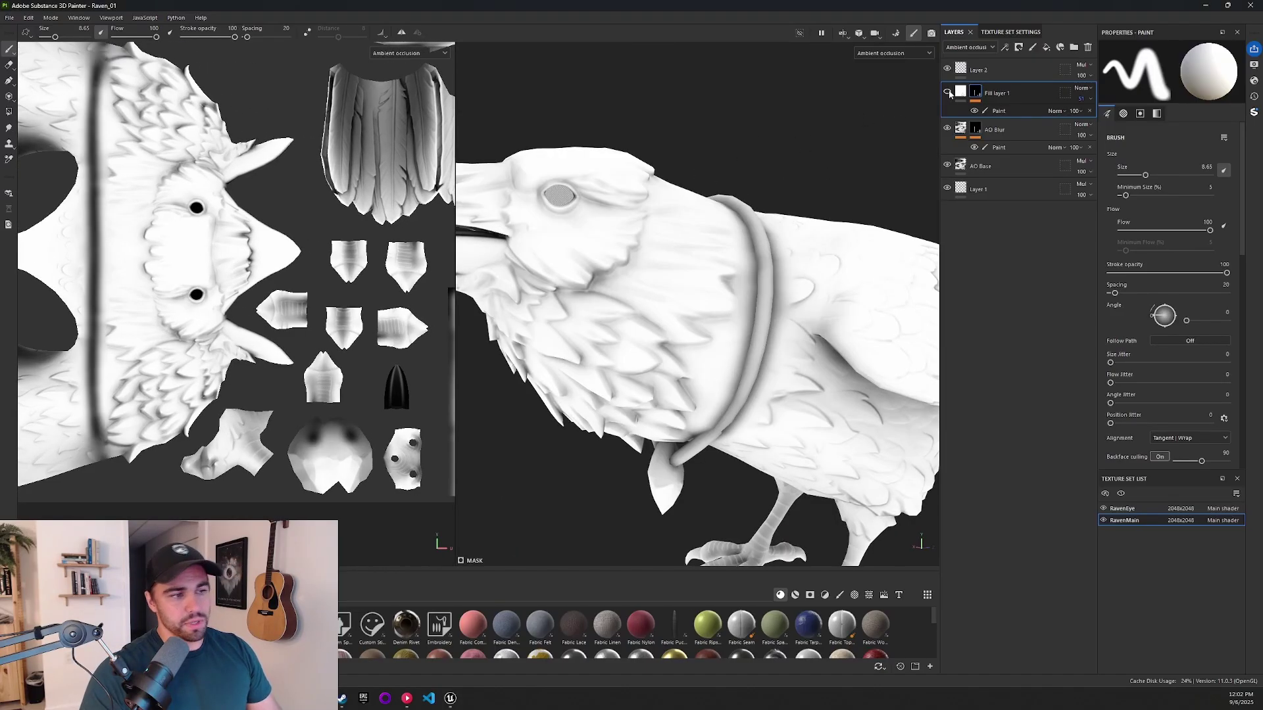
left_click(948, 93)
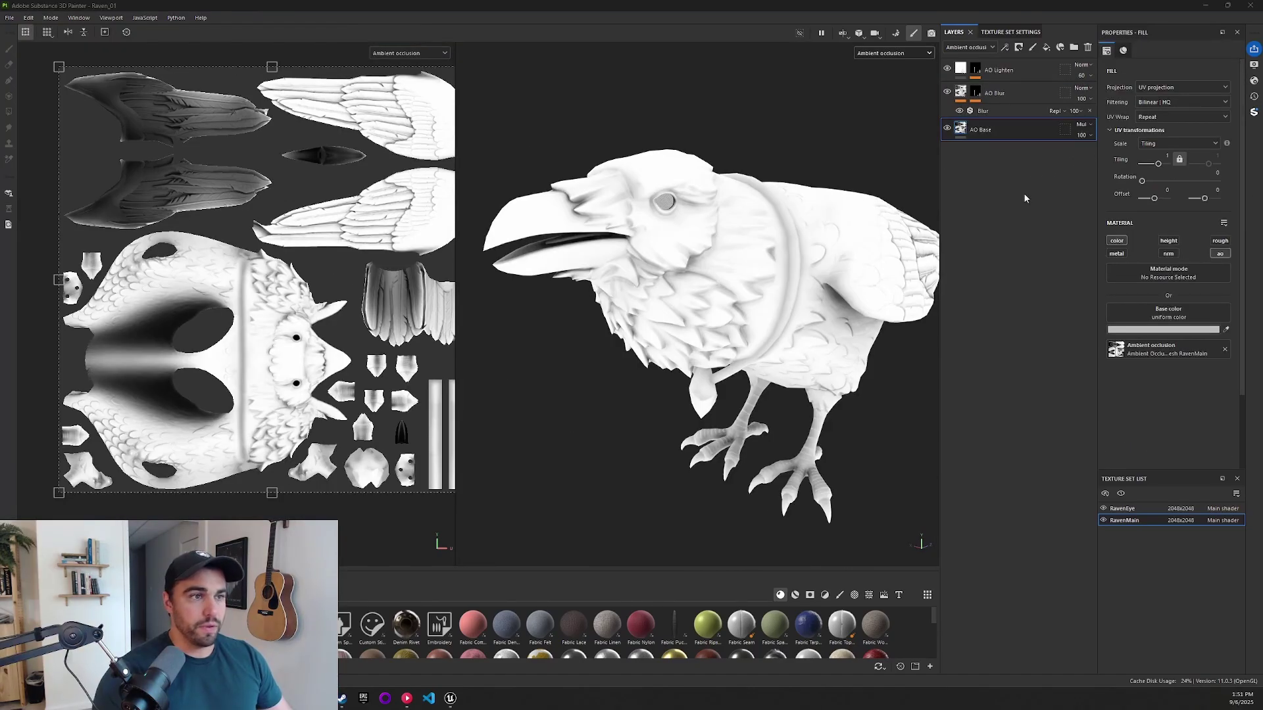
Step: Switch the viewport from Ambient occlusion to Material and open RavenMain's Texture Set Settings
left_click(906, 49)
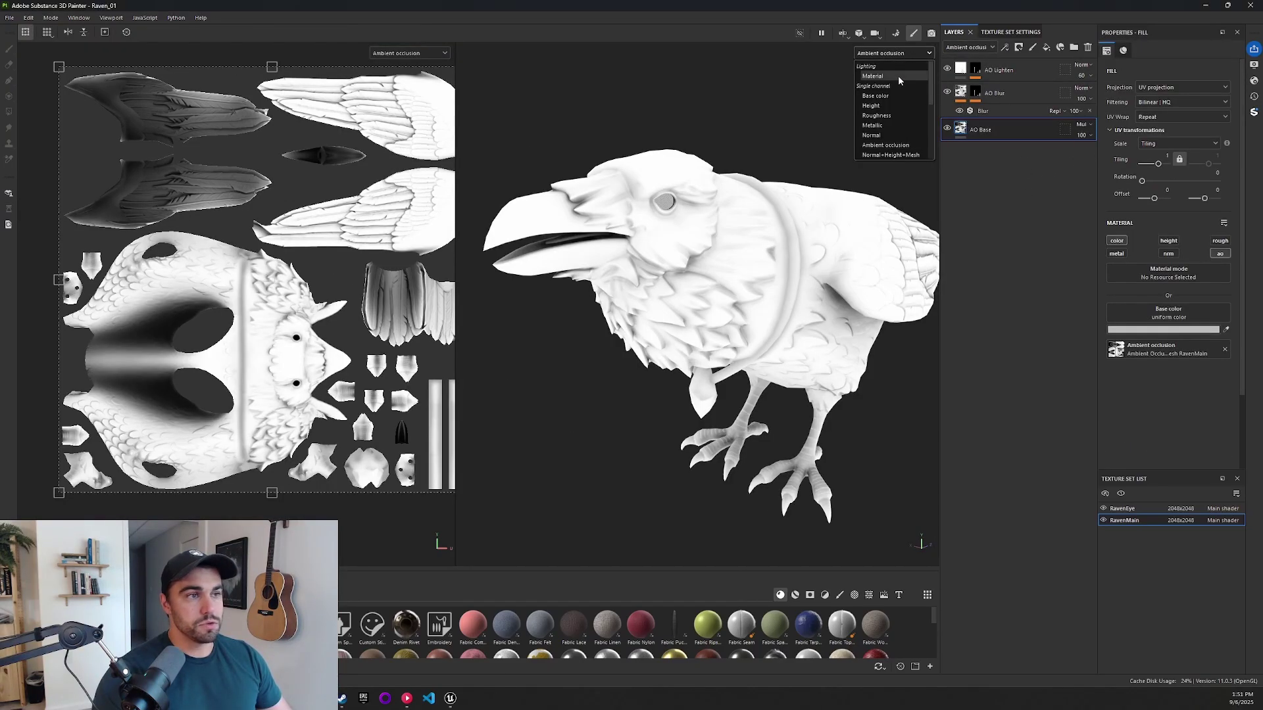
left_click(846, 144)
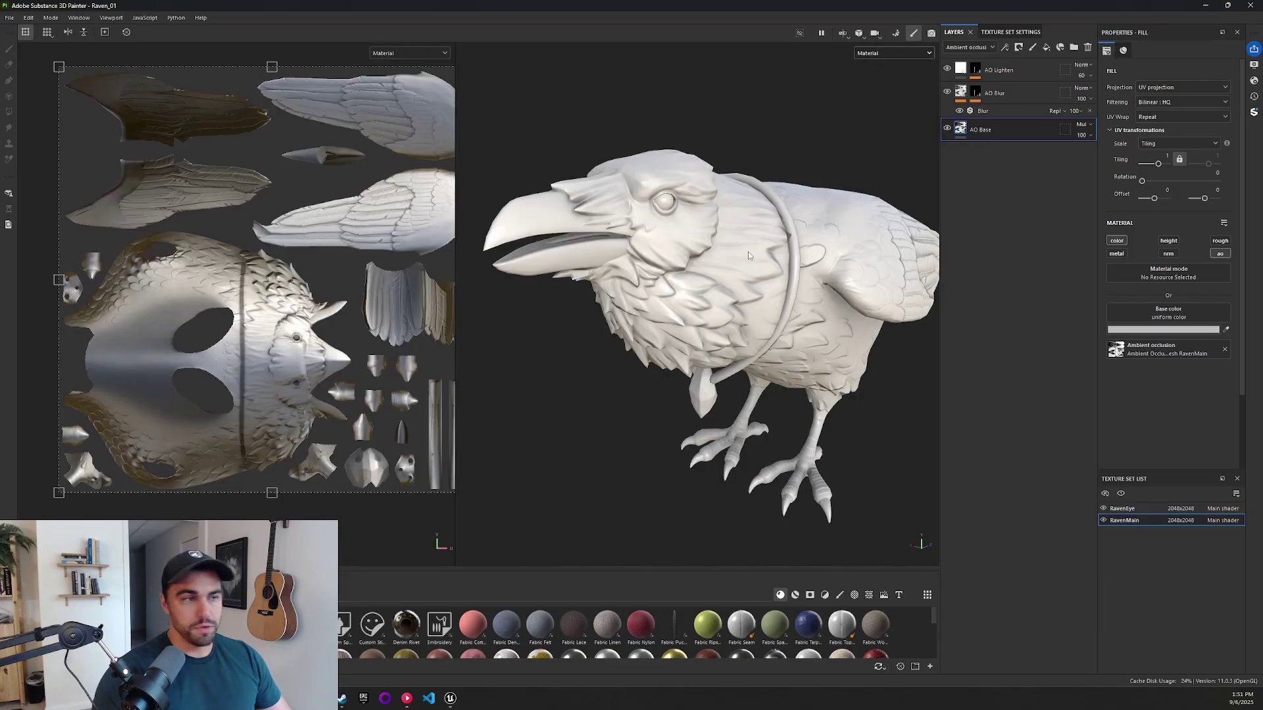
scroll(790, 245, "up", 2)
scroll(770, 237, "up", 2)
scroll(730, 219, "up", 3)
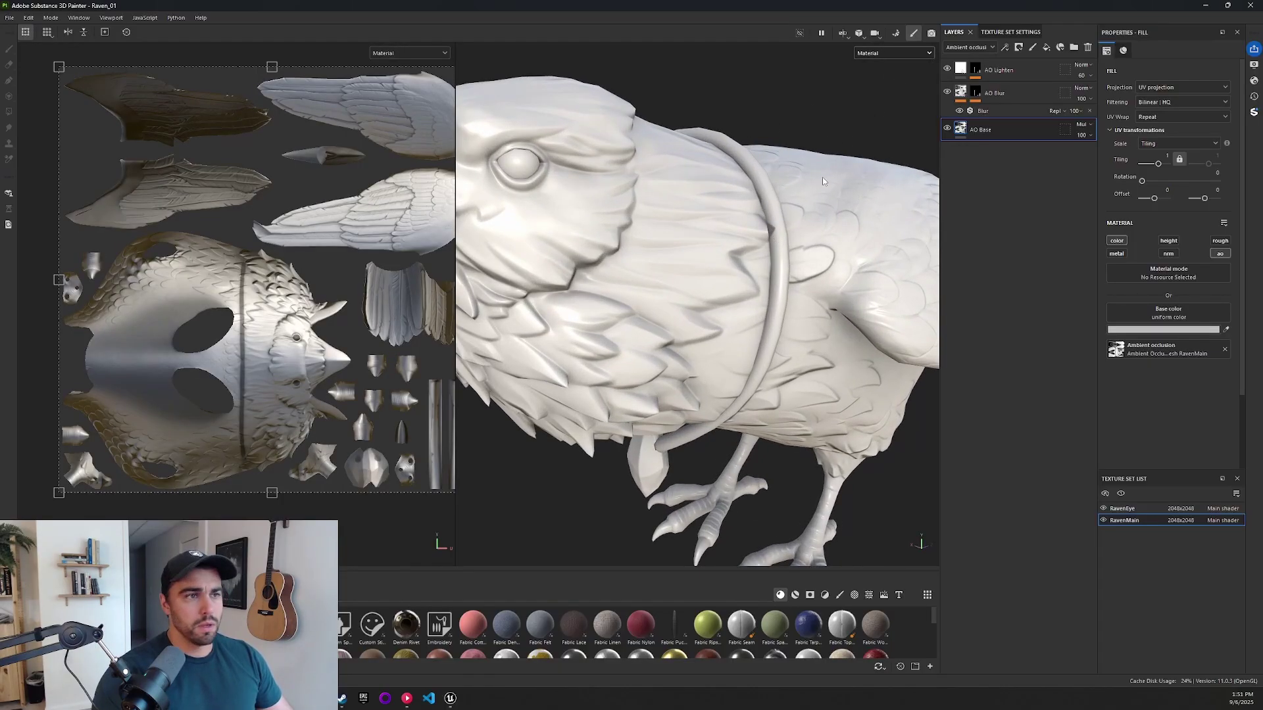
left_click(1010, 32)
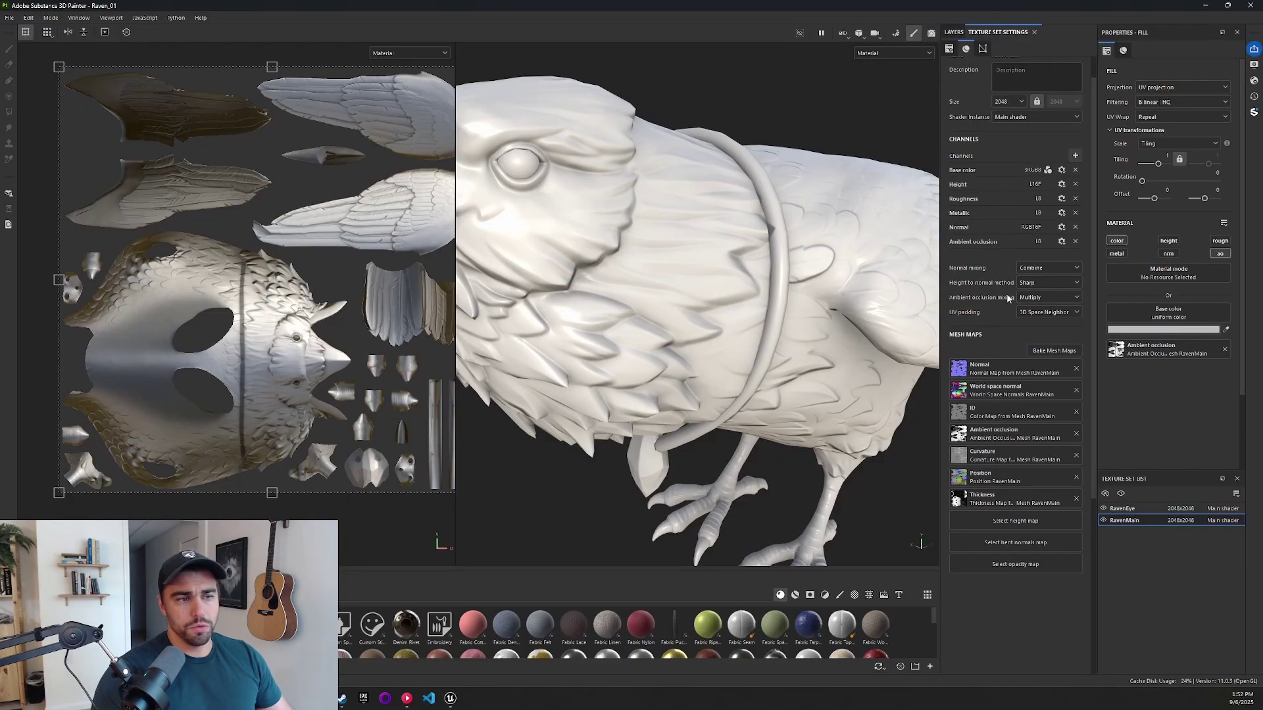
Step: Change the Ambient occlusion mixing from Multiply to Replace
left_click(1058, 298)
left_click(1045, 310)
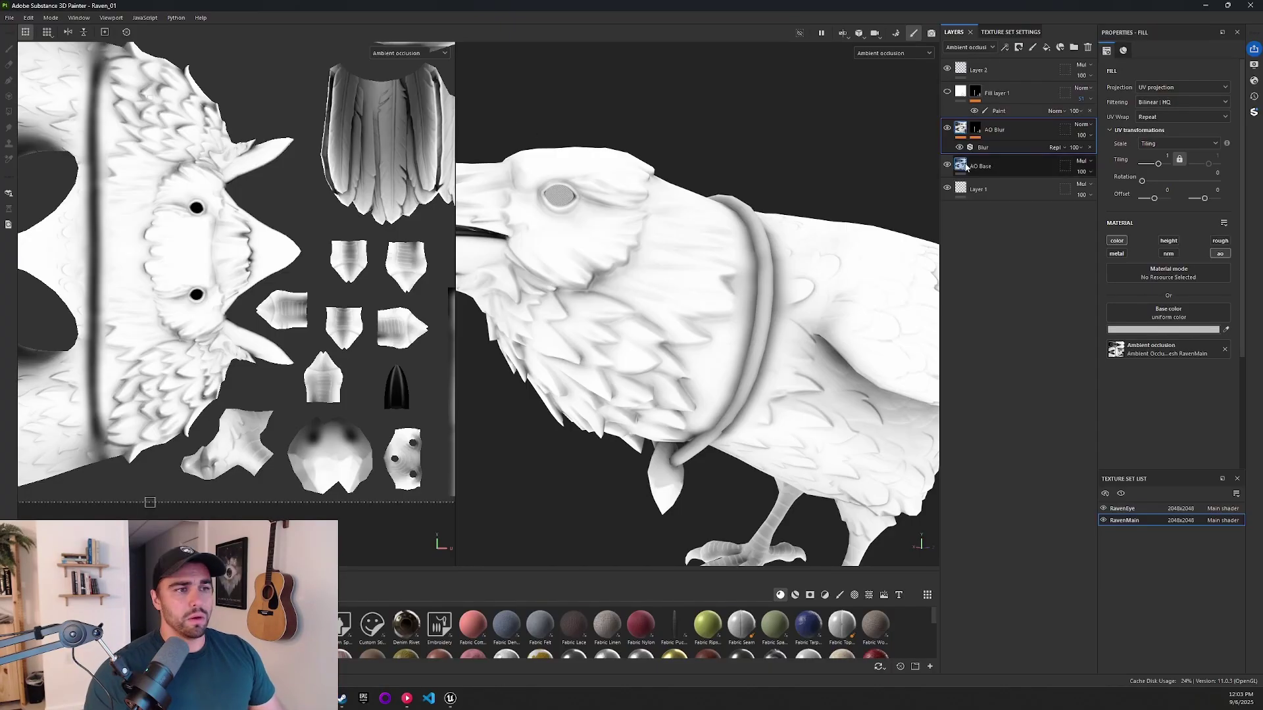
left_click(1016, 166)
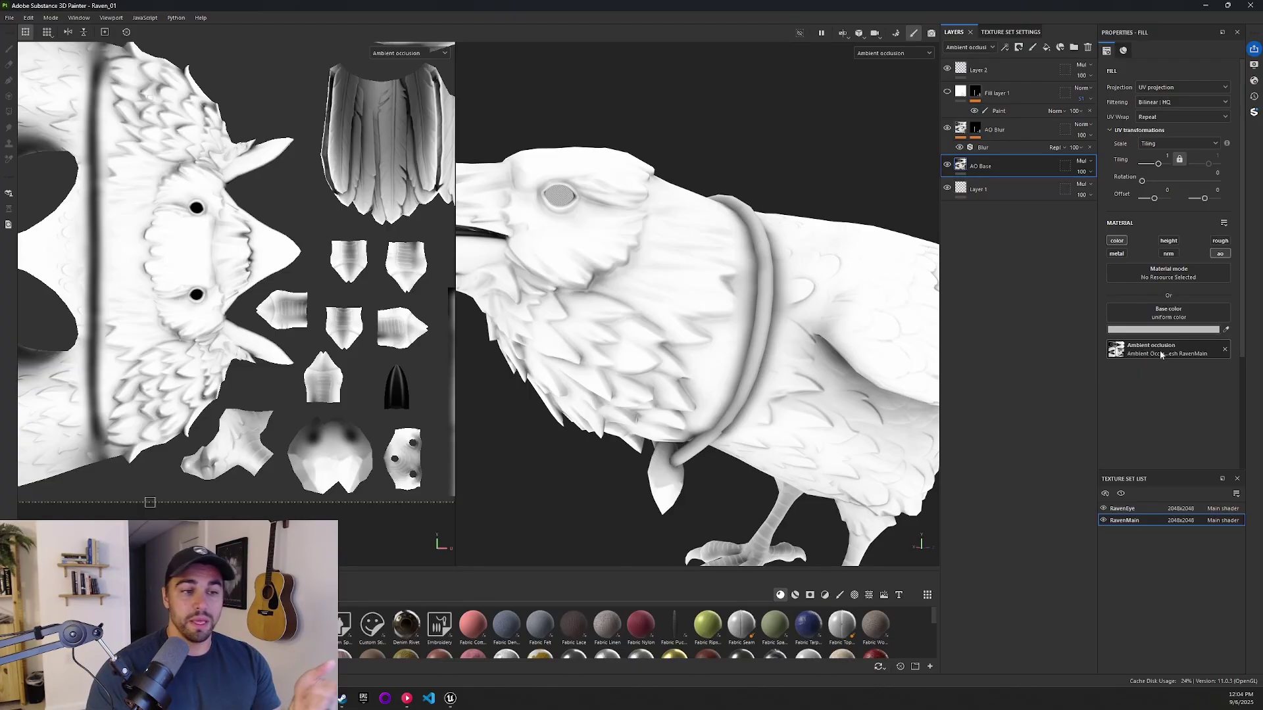
left_click(1151, 348)
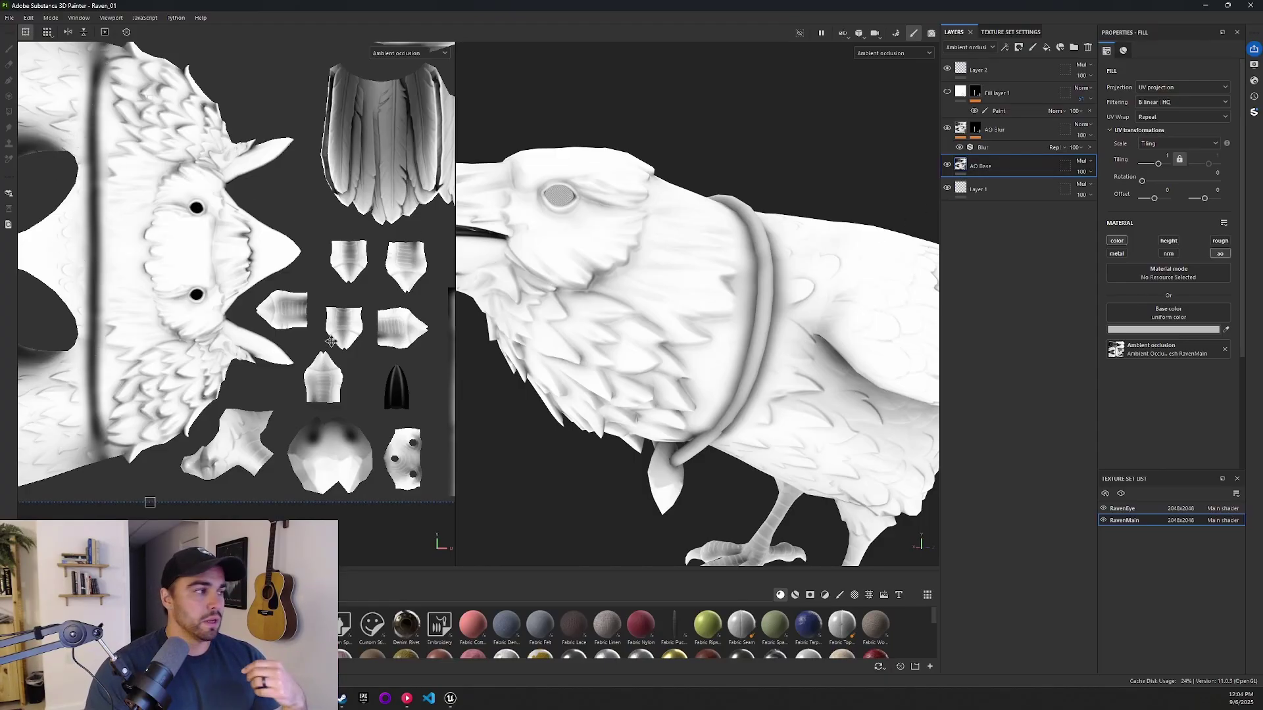
scroll(256, 250, "down", 2)
scroll(255, 249, "up", 2)
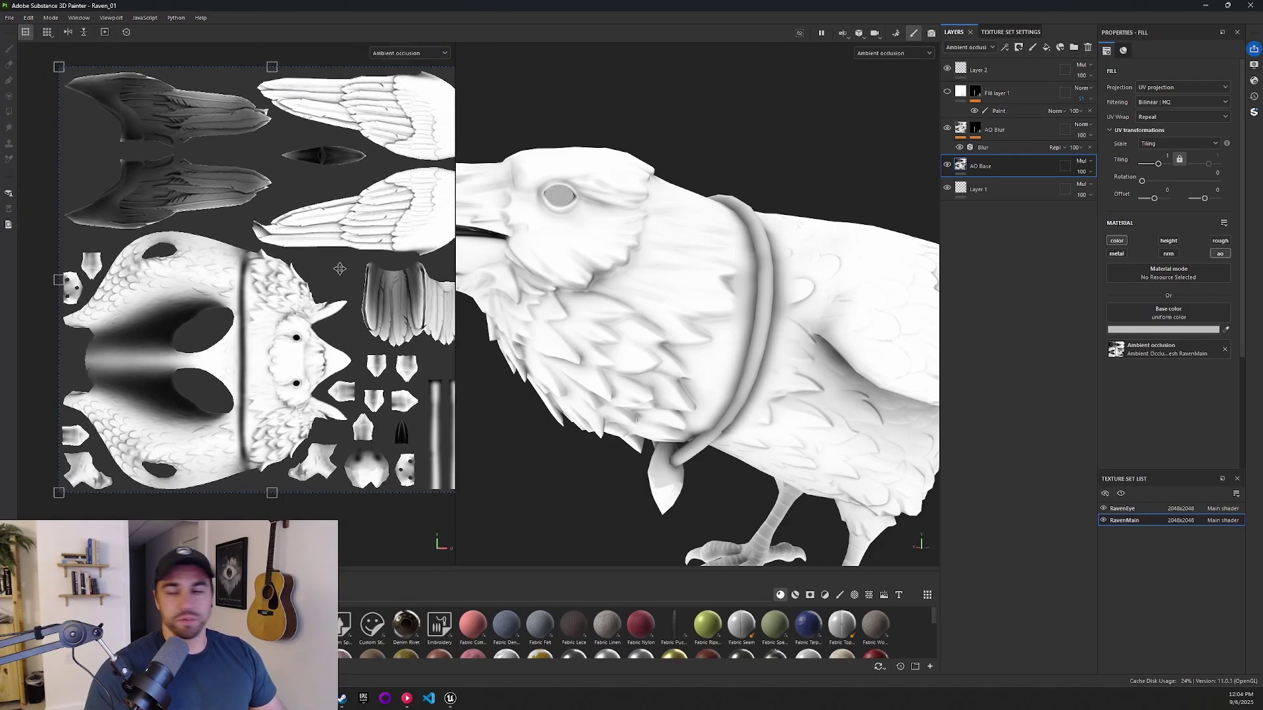